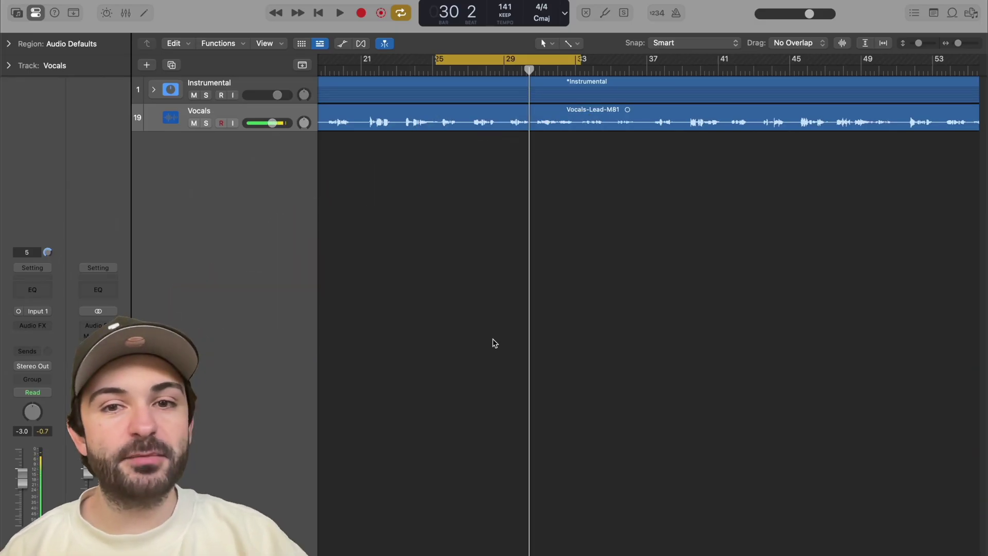
# Step: Insert the Silk Vocal plug-in on the Vocals track and expand its advanced controls
pyautogui.click(32, 325)
pyautogui.click(58, 315)
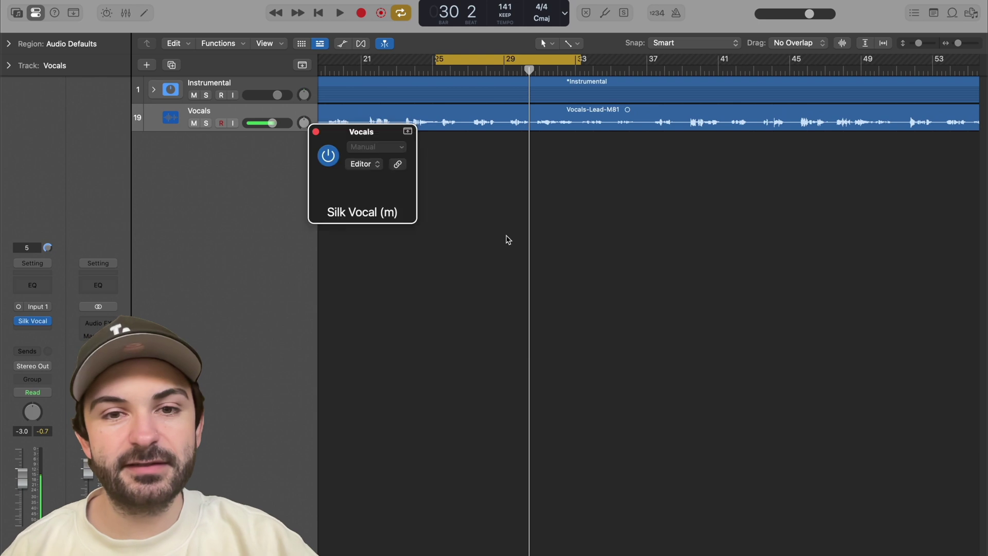
pyautogui.moveTo(523, 146); pyautogui.dragTo(560, 160)
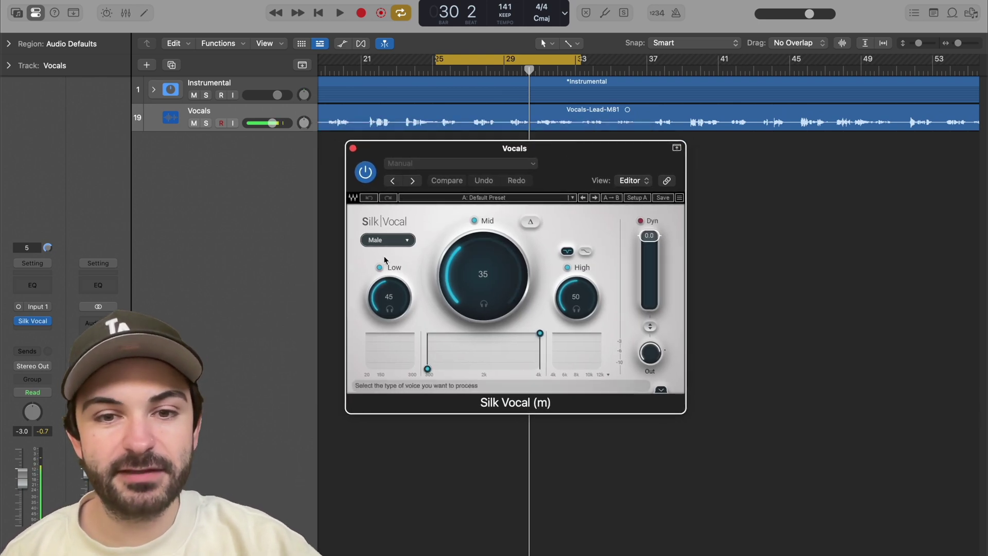
pyautogui.moveTo(551, 153); pyautogui.dragTo(564, 149)
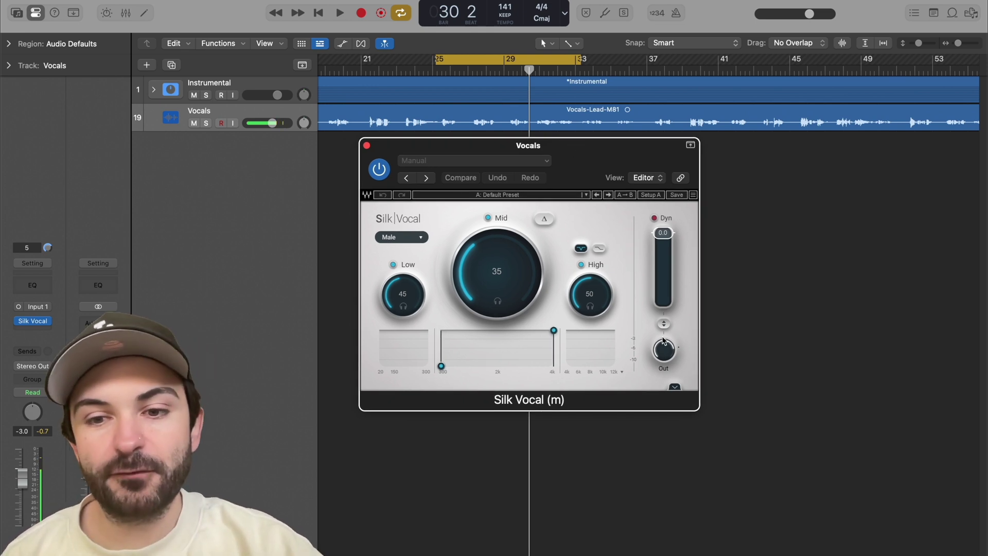
pyautogui.click(674, 388)
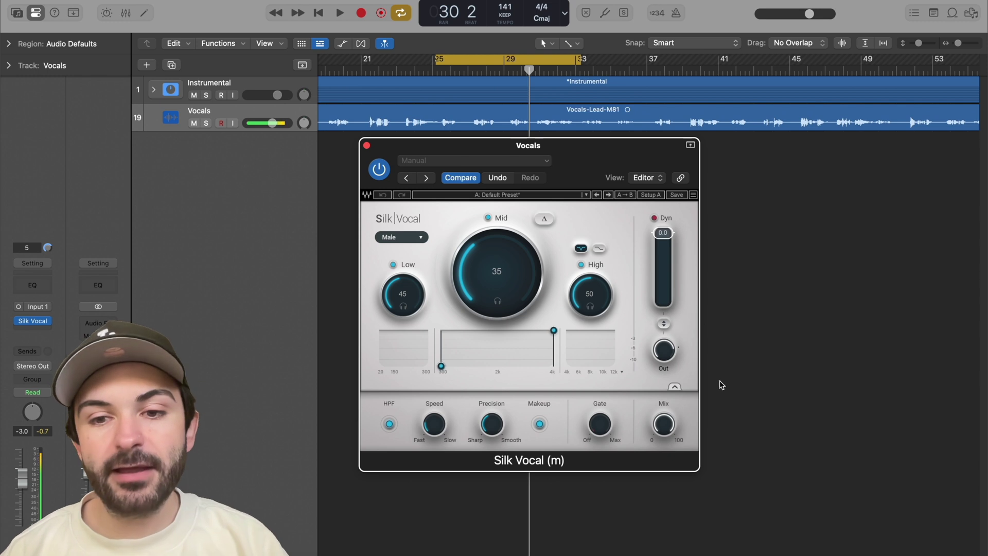
pyautogui.moveTo(581, 170); pyautogui.dragTo(605, 129)
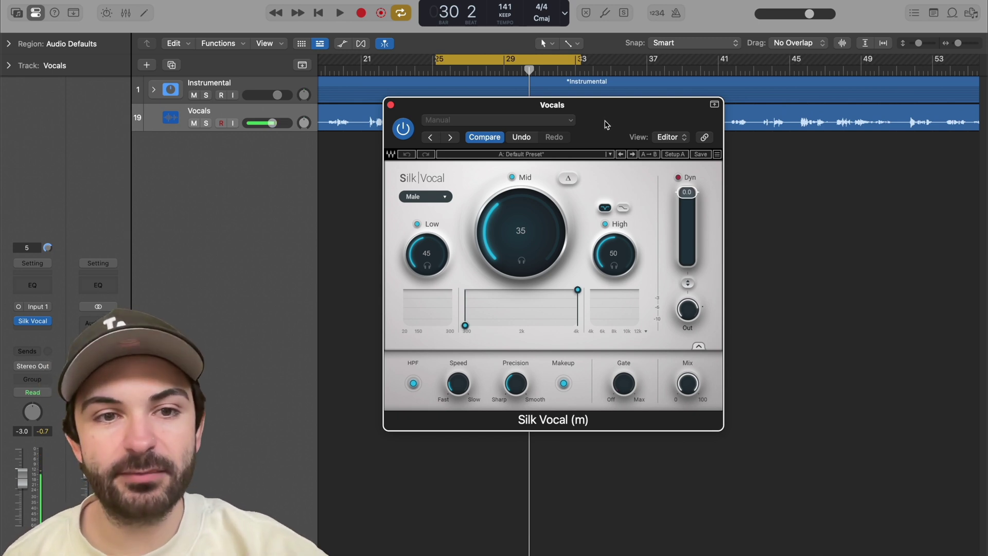
# Step: Bypass Silk Vocal and play the looped section to hear the unprocessed vocal in the mix
pyautogui.moveTo(591, 123); pyautogui.dragTo(607, 155)
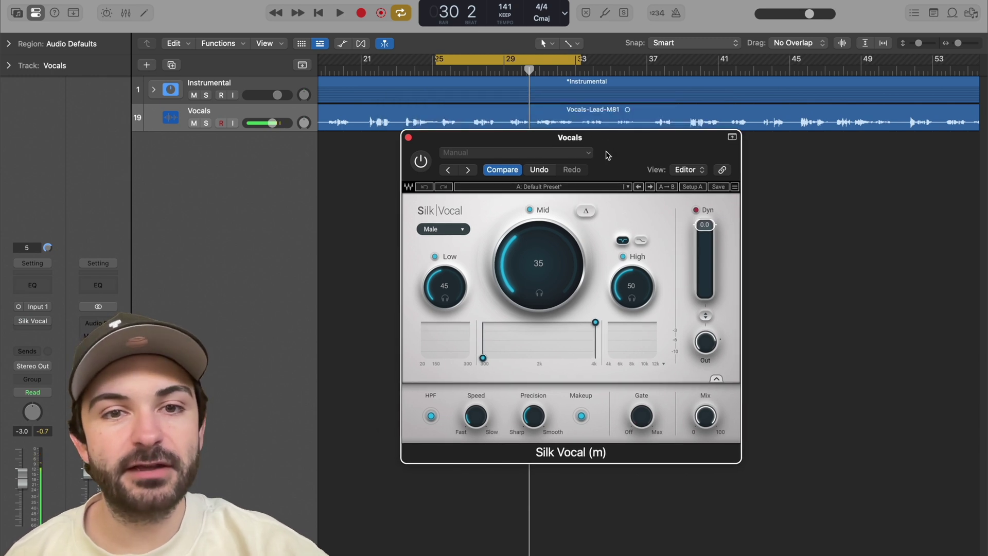
pyautogui.press('space')
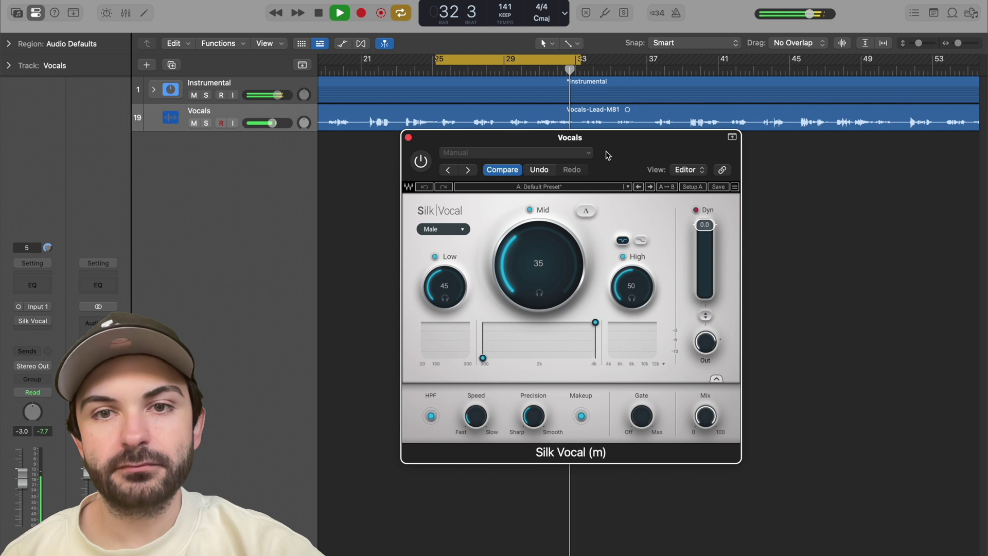
pyautogui.press('space')
pyautogui.moveTo(607, 154); pyautogui.dragTo(597, 142)
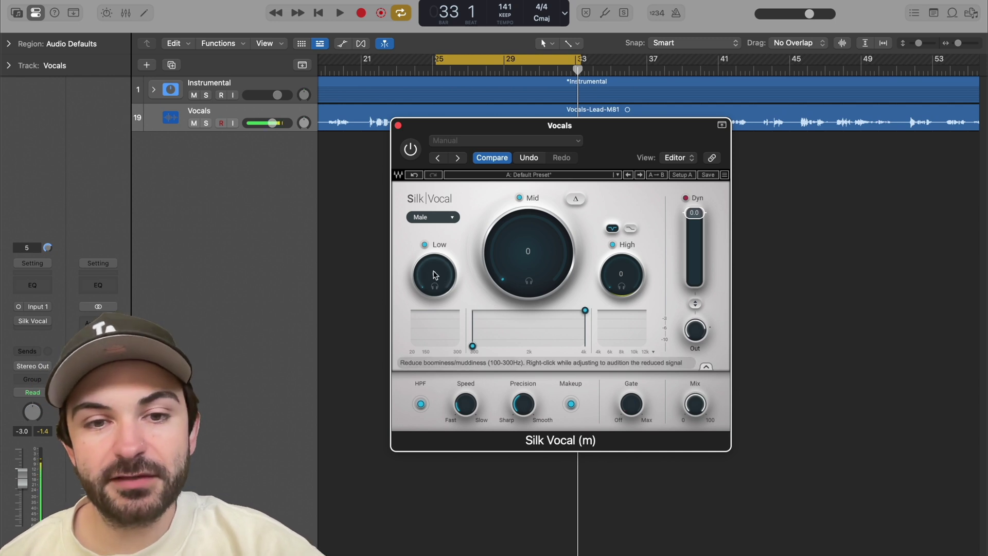
# Step: Try different Low reduction amounts, including 61 and 18, and return the Low band to 0
pyautogui.moveTo(431, 273); pyautogui.dragTo(437, 8)
pyautogui.click(489, 256)
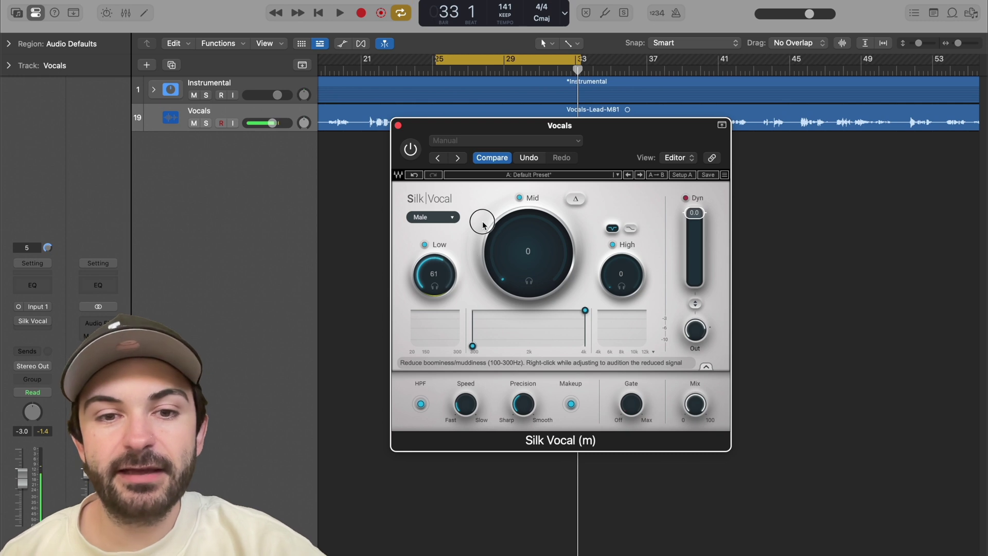
pyautogui.moveTo(436, 273); pyautogui.dragTo(453, 249)
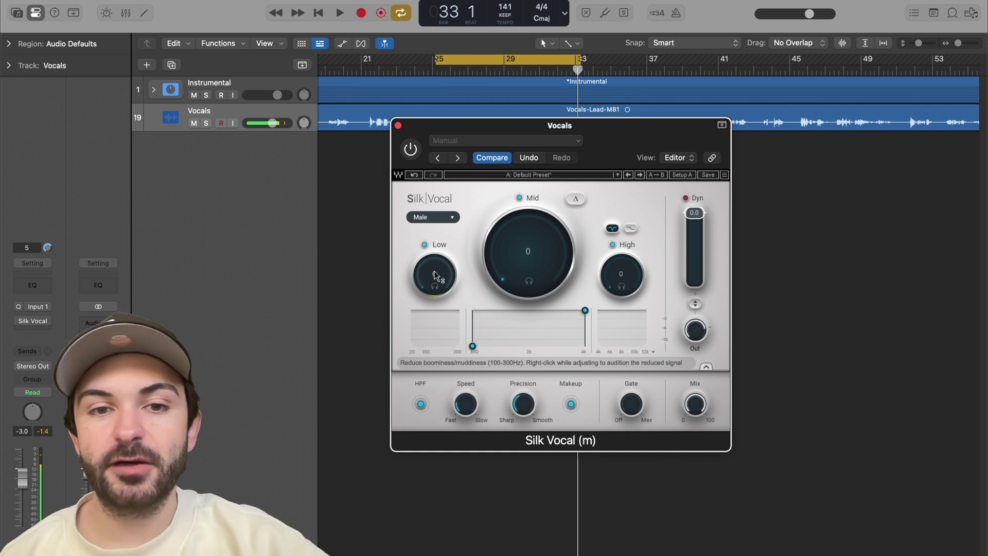
pyautogui.moveTo(434, 275); pyautogui.dragTo(459, 294)
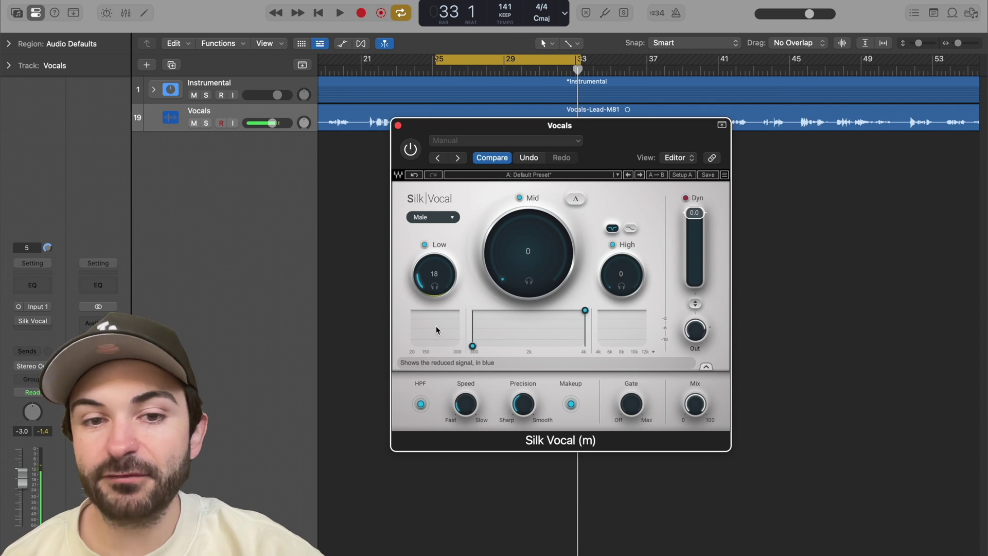
pyautogui.press('super+z')
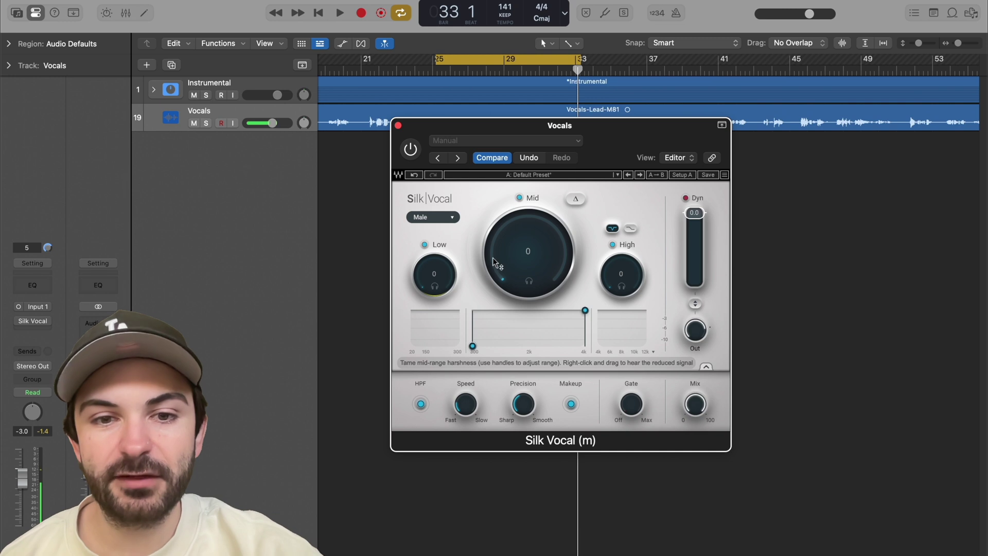
# Step: Sweep the Low, Mid and High reduction amounts one after another during playback, returning each band to 0
pyautogui.press('space')
pyautogui.moveTo(434, 274); pyautogui.dragTo(445, 170)
pyautogui.click(463, 100)
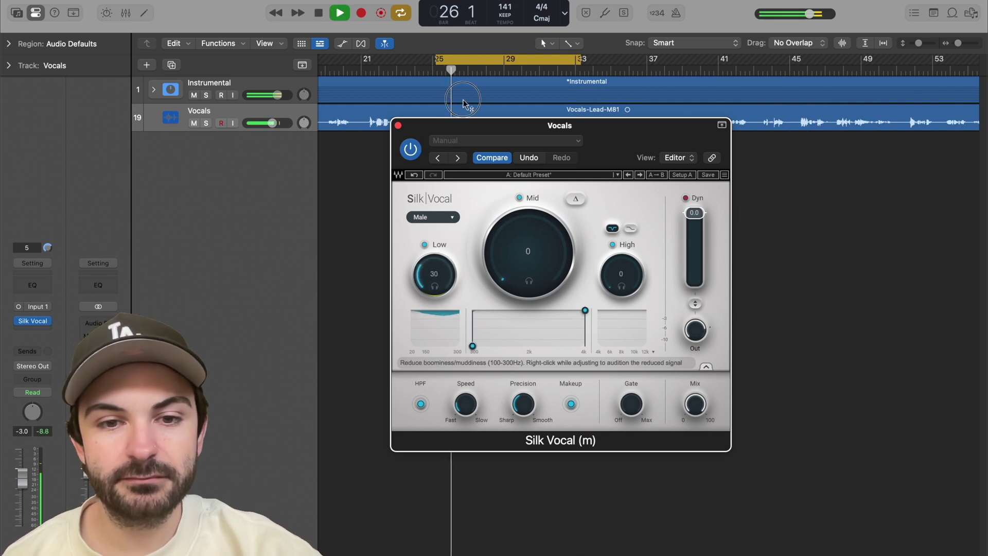
pyautogui.moveTo(435, 273); pyautogui.dragTo(492, 10)
pyautogui.moveTo(496, 281); pyautogui.dragTo(540, 474)
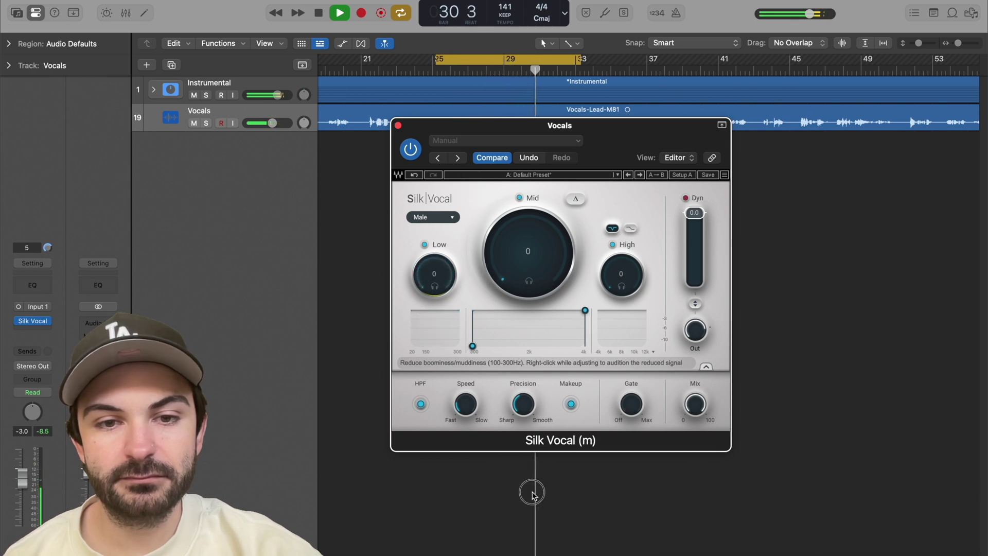
pyautogui.moveTo(529, 260); pyautogui.dragTo(540, 530)
pyautogui.moveTo(621, 273); pyautogui.dragTo(540, 553)
pyautogui.press('space')
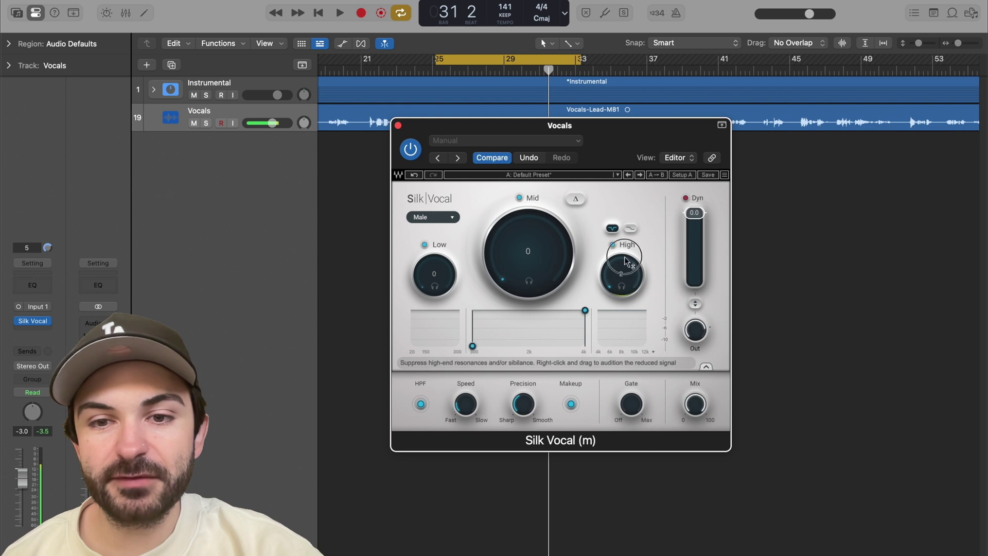
# Step: Narrow the mid-range band from both ends and audition it during loop playback with Mid set to 50
pyautogui.click(473, 347)
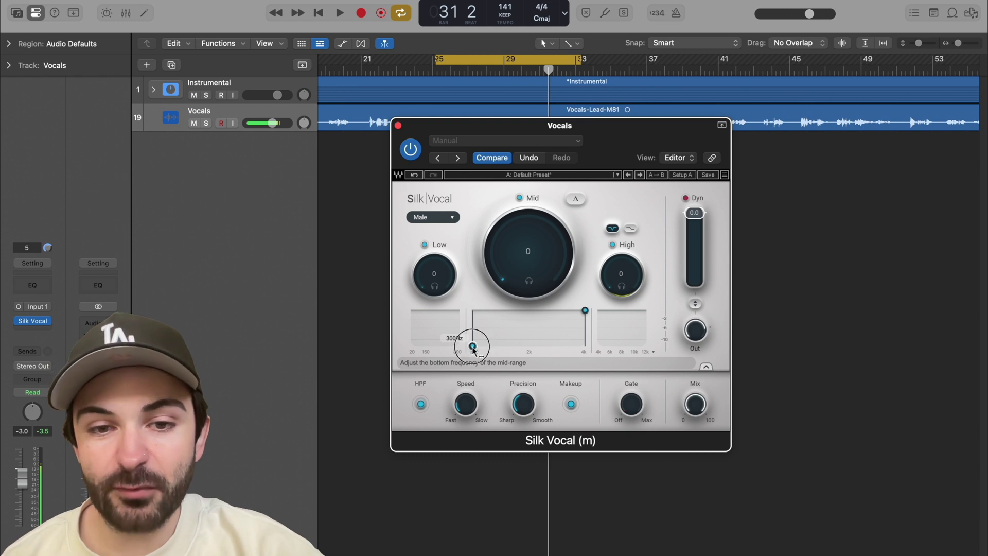
pyautogui.moveTo(476, 346)
pyautogui.mouseDown()
pyautogui.moveTo(720, 385)
pyautogui.moveTo(631, 396)
pyautogui.moveTo(508, 346)
pyautogui.mouseUp()
pyautogui.moveTo(584, 310)
pyautogui.mouseDown()
pyautogui.moveTo(479, 315)
pyautogui.moveTo(417, 301)
pyautogui.mouseUp()
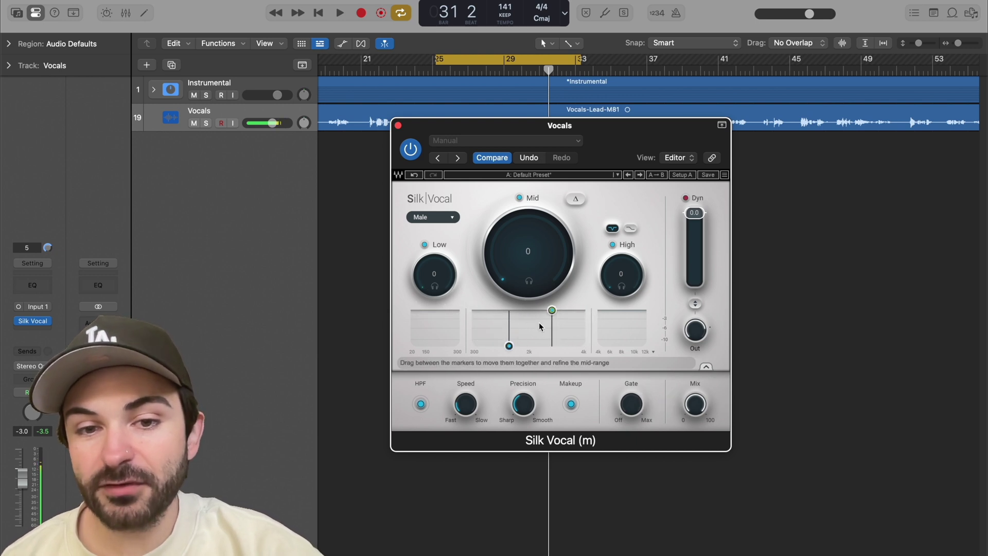
pyautogui.press('space')
pyautogui.moveTo(541, 149); pyautogui.dragTo(559, 10)
pyautogui.moveTo(533, 264); pyautogui.dragTo(547, 234)
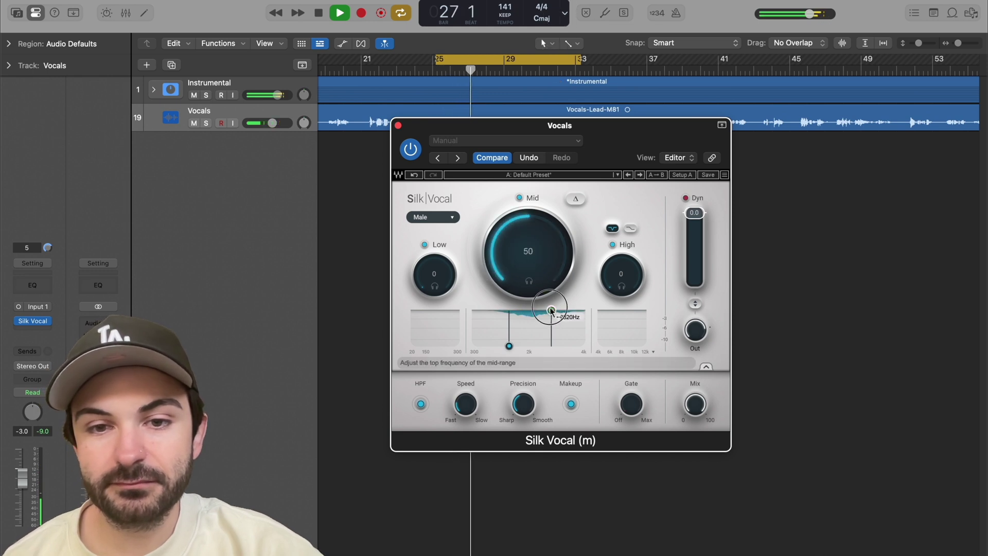
pyautogui.moveTo(551, 310); pyautogui.dragTo(544, 309)
pyautogui.press('space')
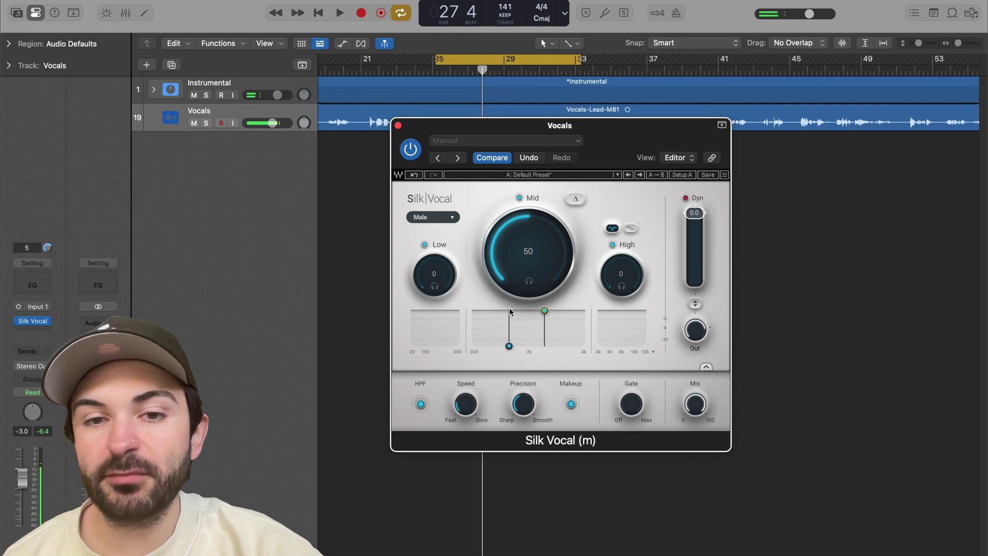
# Step: Widen the mid-range band back to its full range, from 300 Hz up to 4 kHz
pyautogui.moveTo(509, 346); pyautogui.dragTo(472, 345)
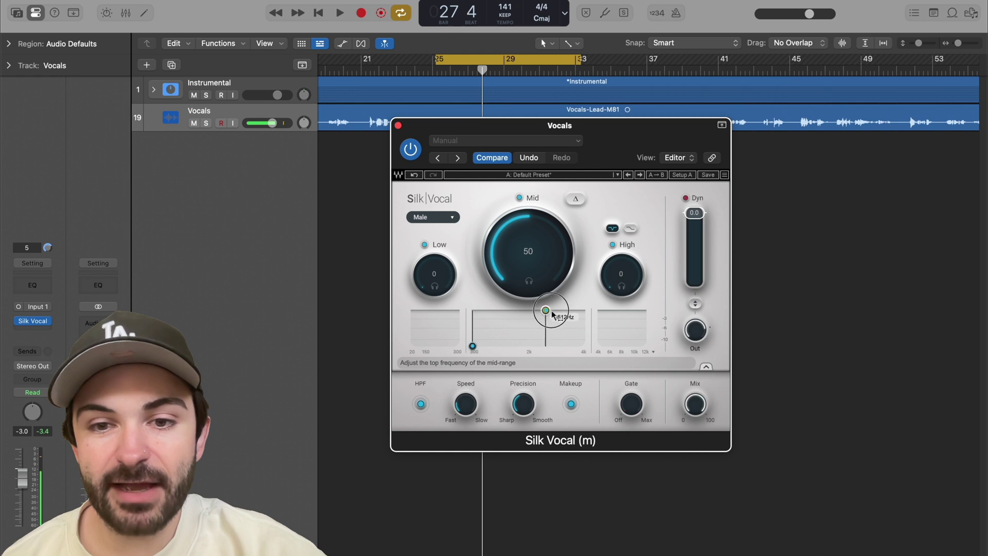
pyautogui.moveTo(544, 310); pyautogui.dragTo(585, 310)
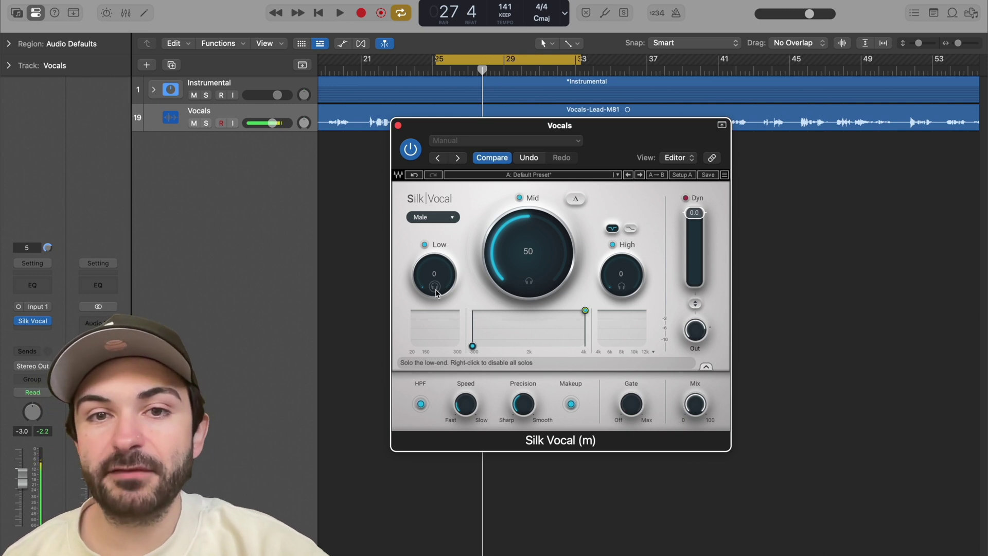
# Step: Solo the Vocals track and bring the Mid reduction down to 0 during playback
pyautogui.press('s')
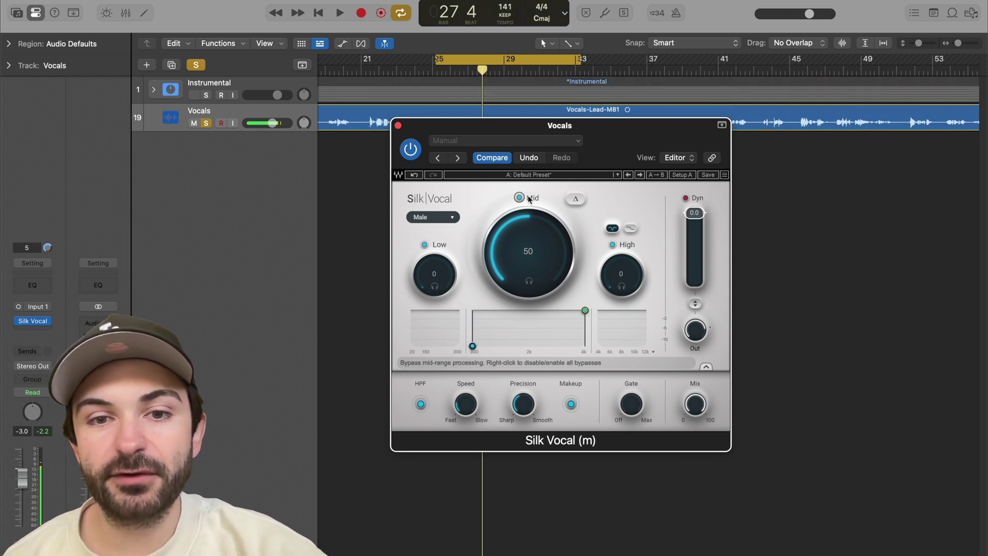
pyautogui.press('space')
pyautogui.moveTo(525, 267); pyautogui.dragTo(512, 370)
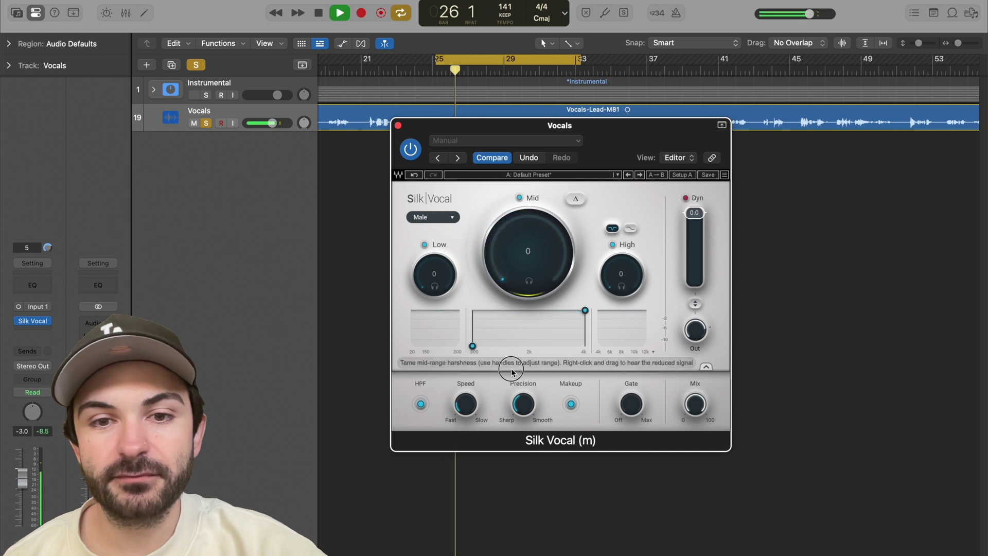
pyautogui.press('space')
# Step: Audition the Low, Mid and High bands of the vocal in solo, one at a time, and unsolo each
pyautogui.click(435, 287)
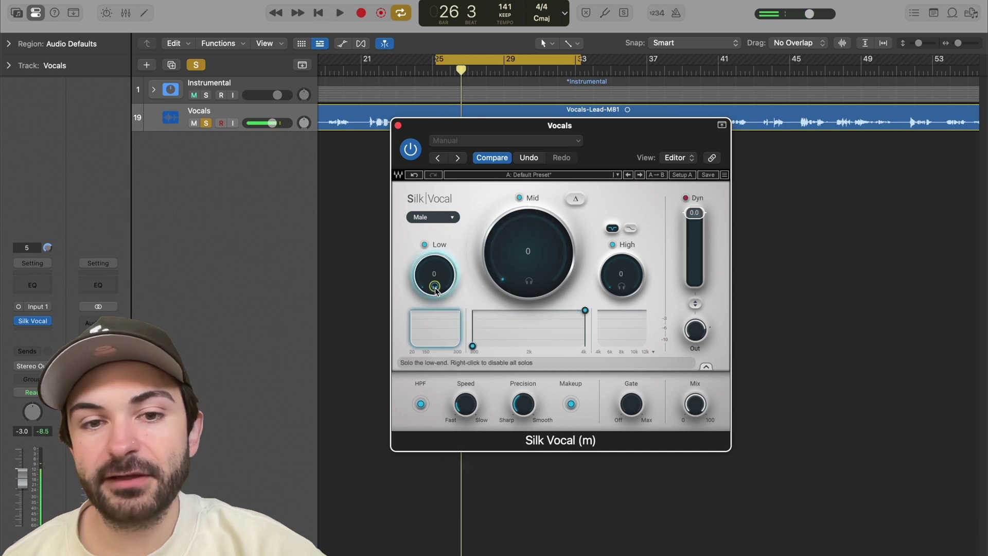
pyautogui.press('space')
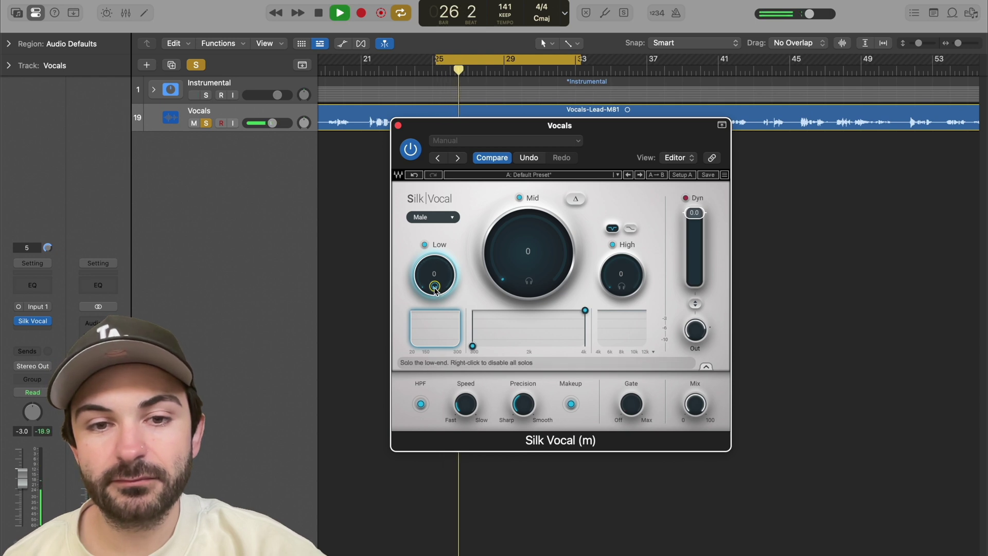
pyautogui.click(435, 287)
pyautogui.press('space')
pyautogui.click(529, 282)
pyautogui.press('space')
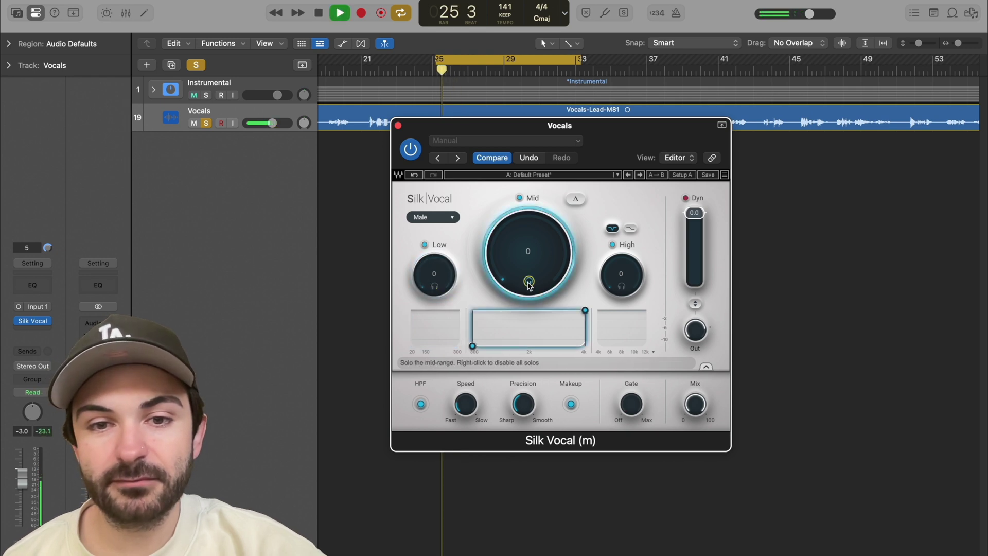
pyautogui.click(528, 282)
pyautogui.press('space')
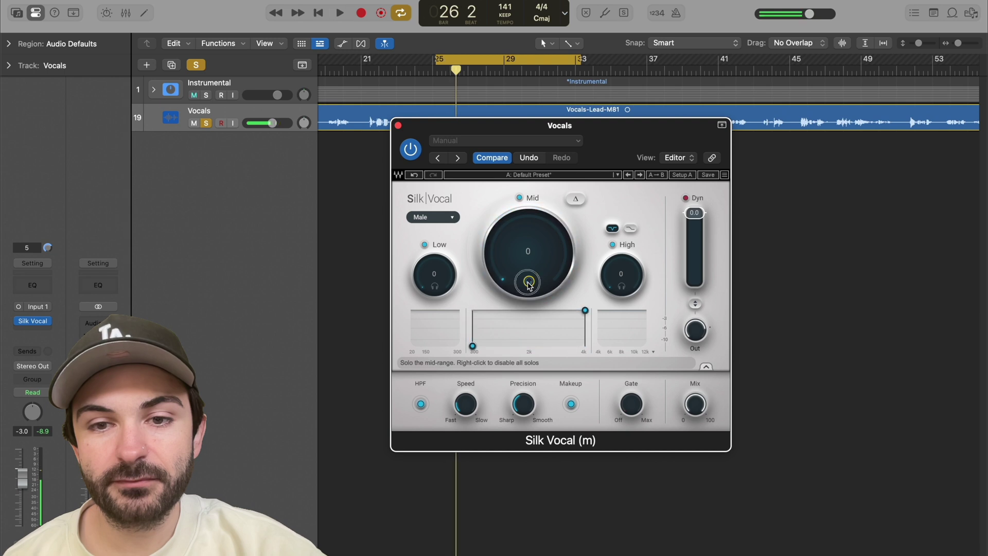
pyautogui.click(622, 286)
pyautogui.press('space')
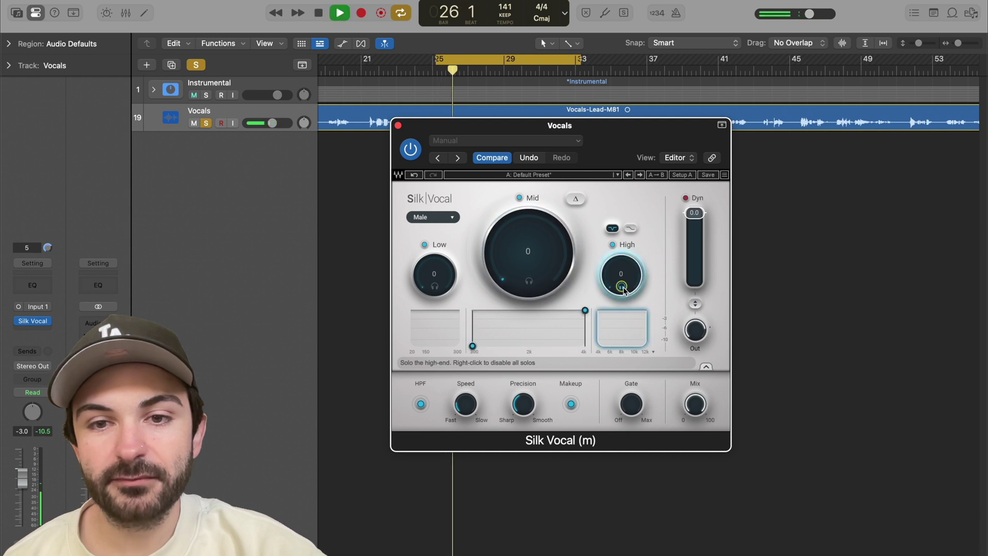
pyautogui.press('space')
pyautogui.click(622, 288)
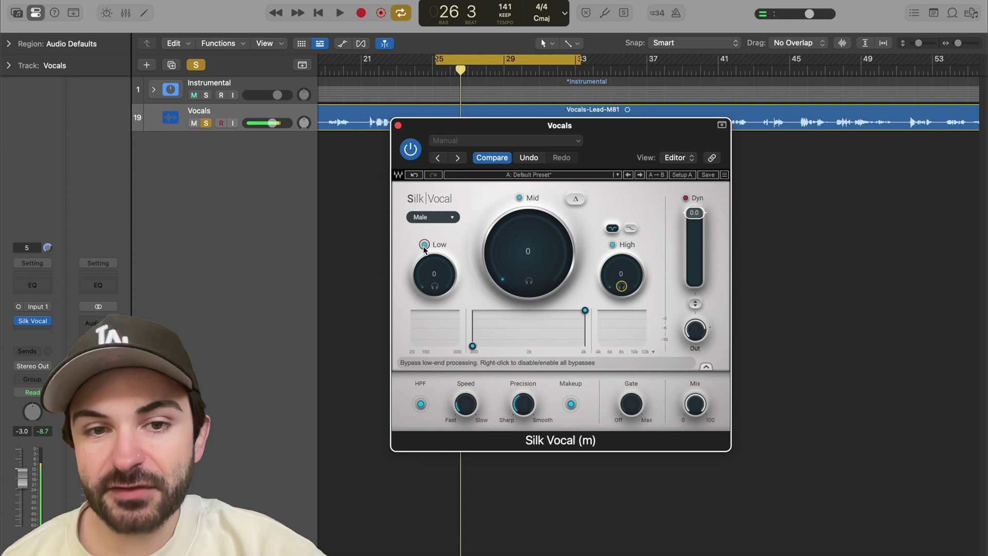
# Step: Bypass the Low, Mid and High band processing and re-enable all three bands
pyautogui.click(424, 244)
pyautogui.click(519, 198)
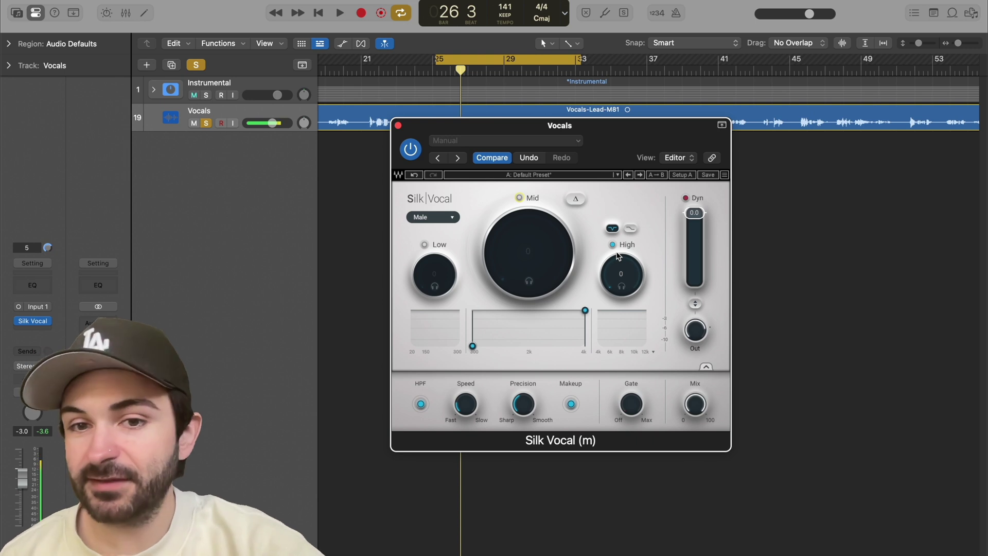
pyautogui.click(519, 197)
pyautogui.click(424, 245)
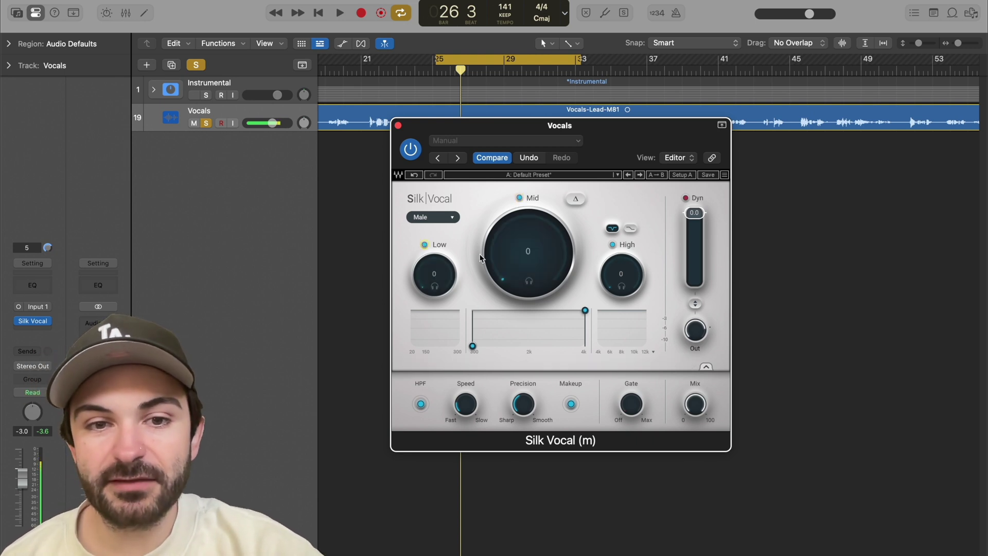
pyautogui.click(612, 244)
pyautogui.click(614, 246)
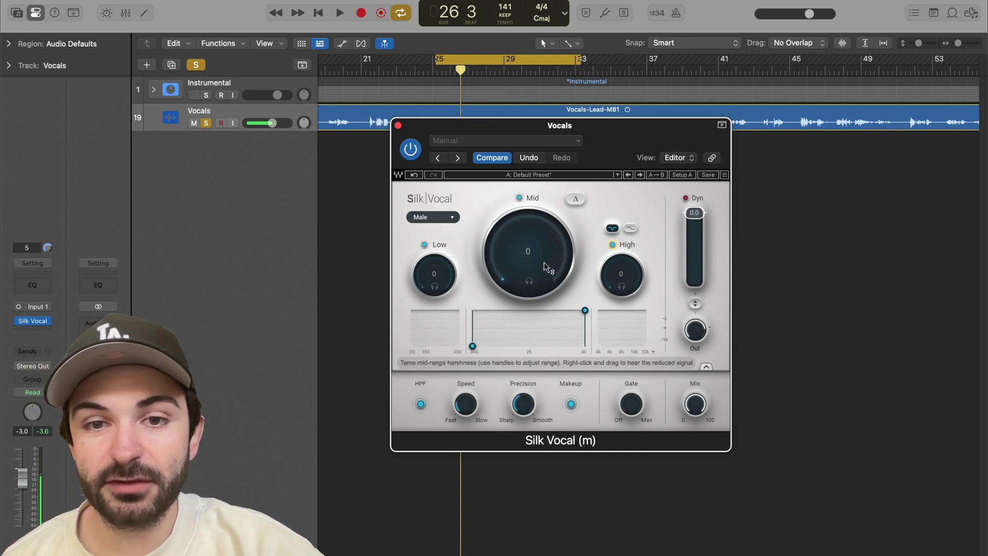
# Step: Switch the voice type between Female and Male, leaving it set to Female
pyautogui.click(447, 217)
pyautogui.click(451, 218)
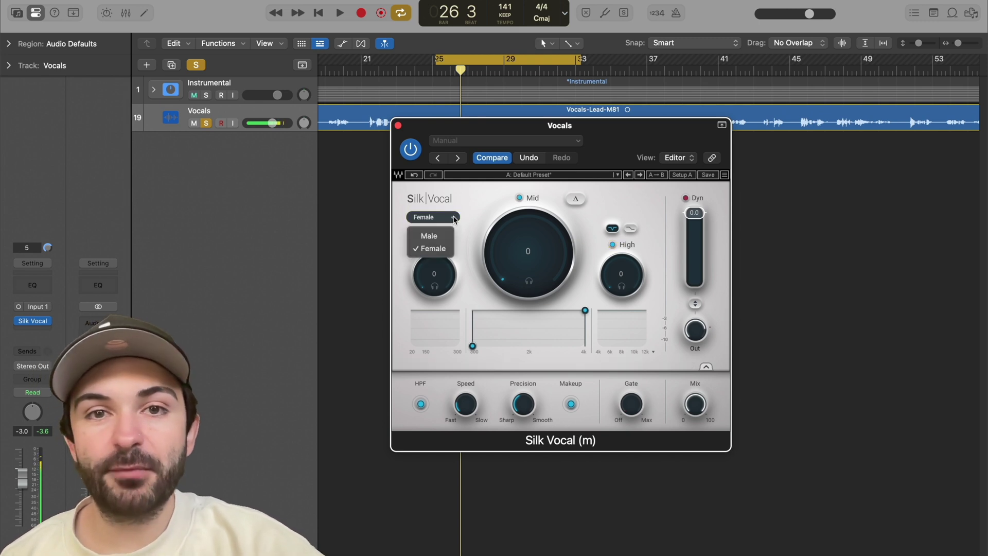
pyautogui.click(454, 218)
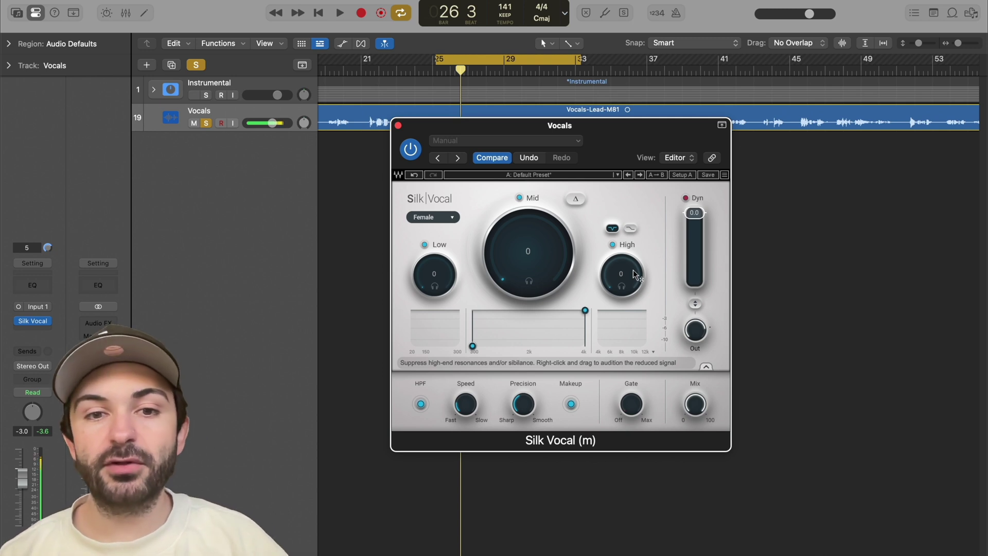
pyautogui.click(455, 219)
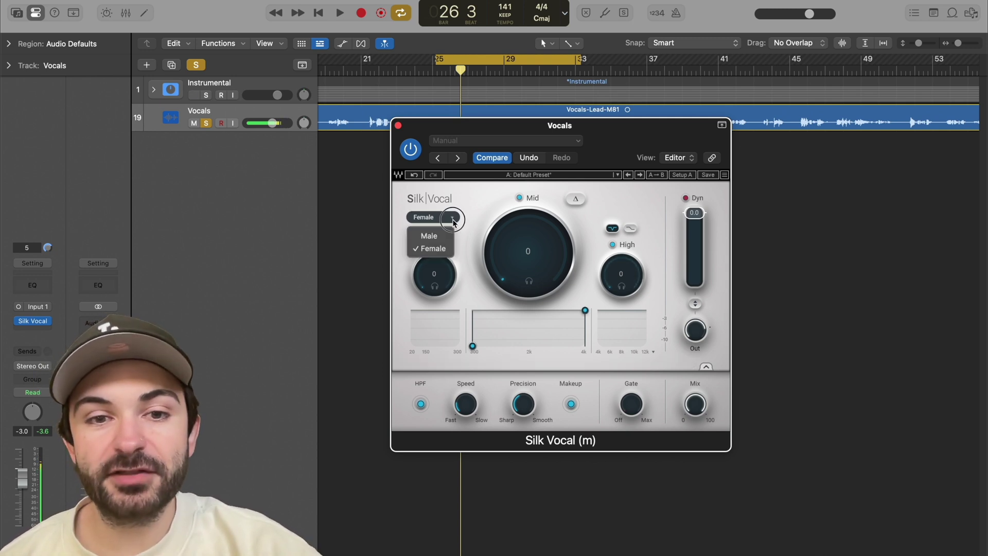
pyautogui.click(429, 236)
pyautogui.click(452, 217)
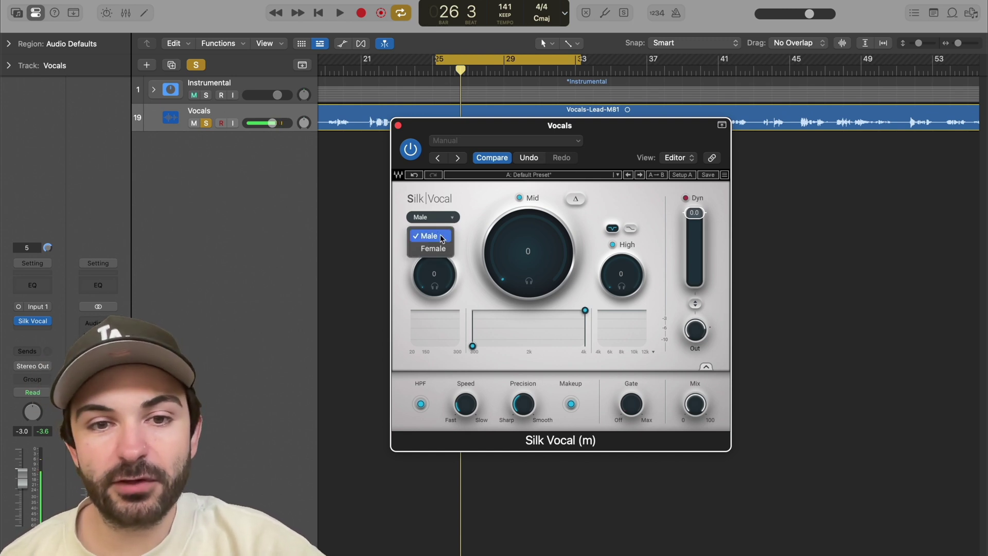
pyautogui.click(433, 248)
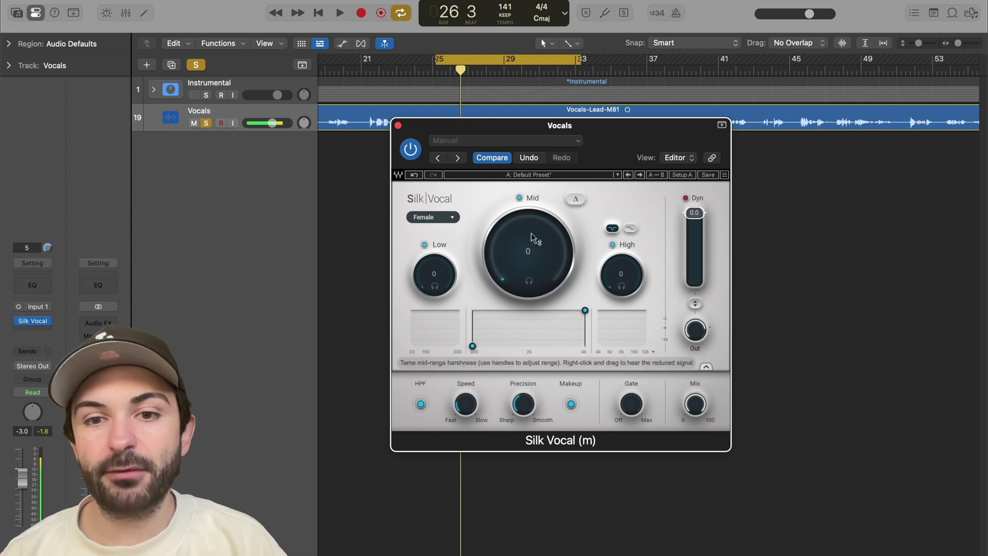
# Step: Turn on reduced-signal listening and audition the soloed vocal with the Mid band raised to 22
pyautogui.click(575, 203)
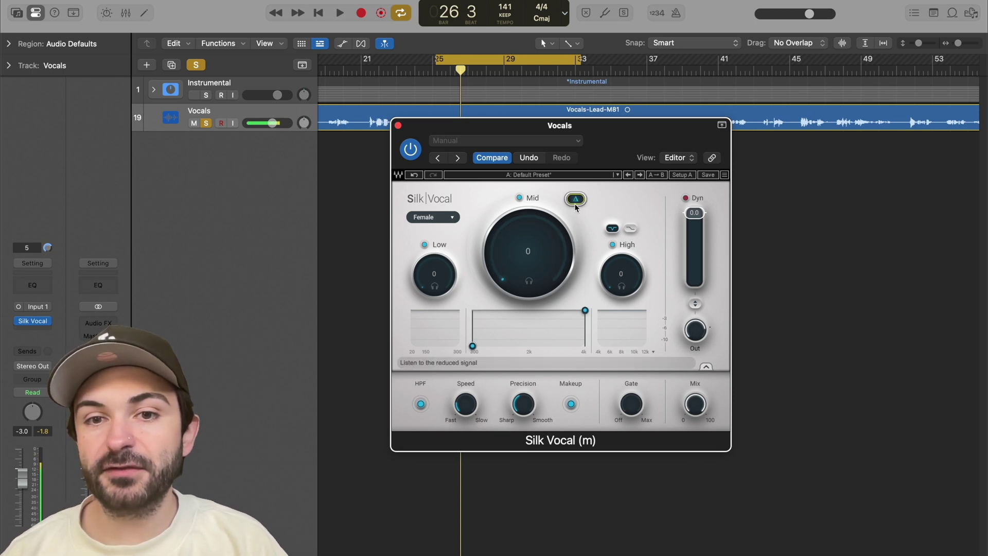
pyautogui.press('space')
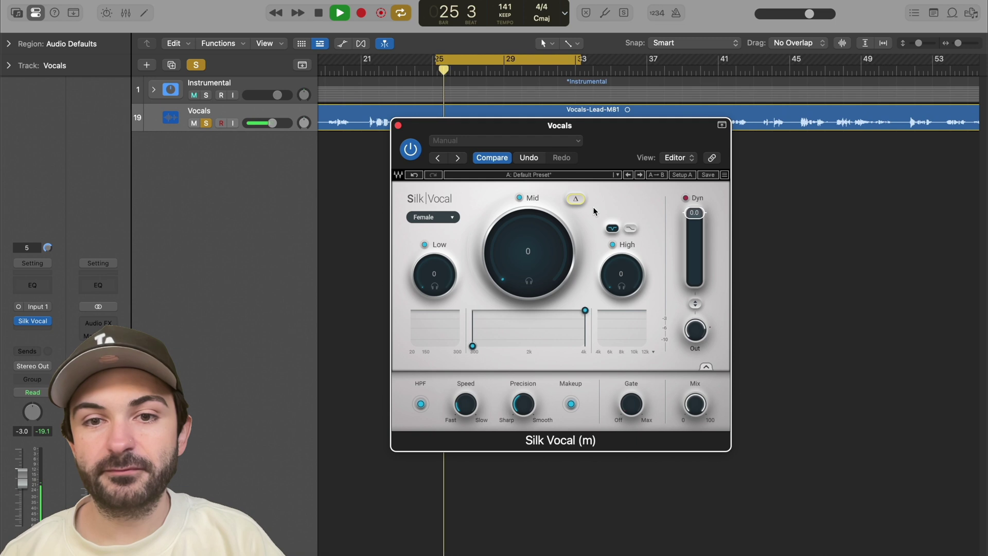
pyautogui.press('space')
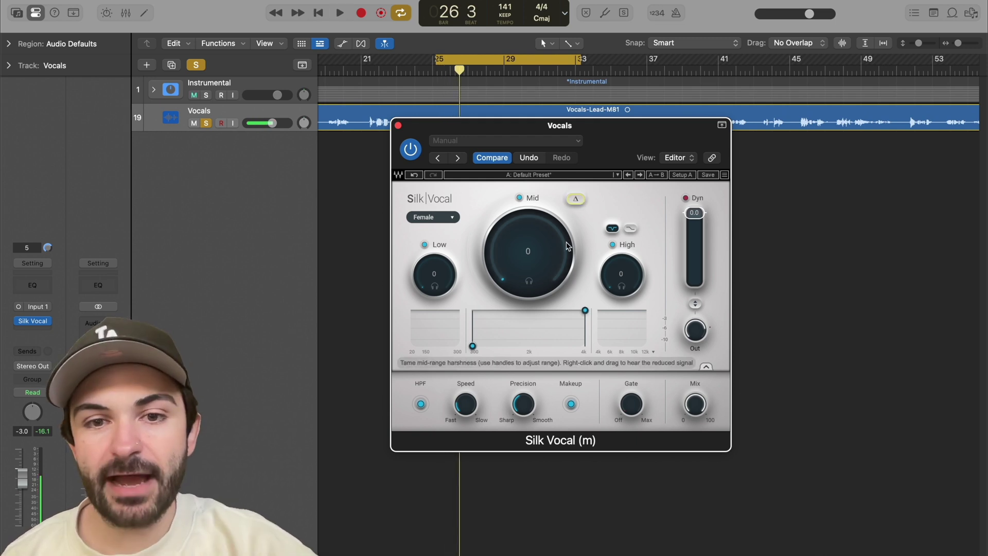
pyautogui.moveTo(539, 262); pyautogui.dragTo(534, 136)
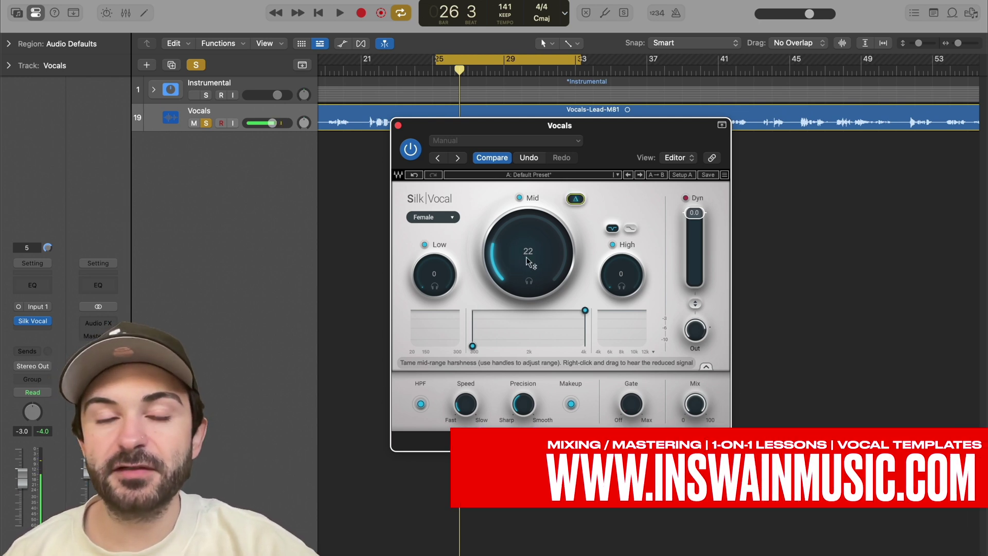
pyautogui.press('space')
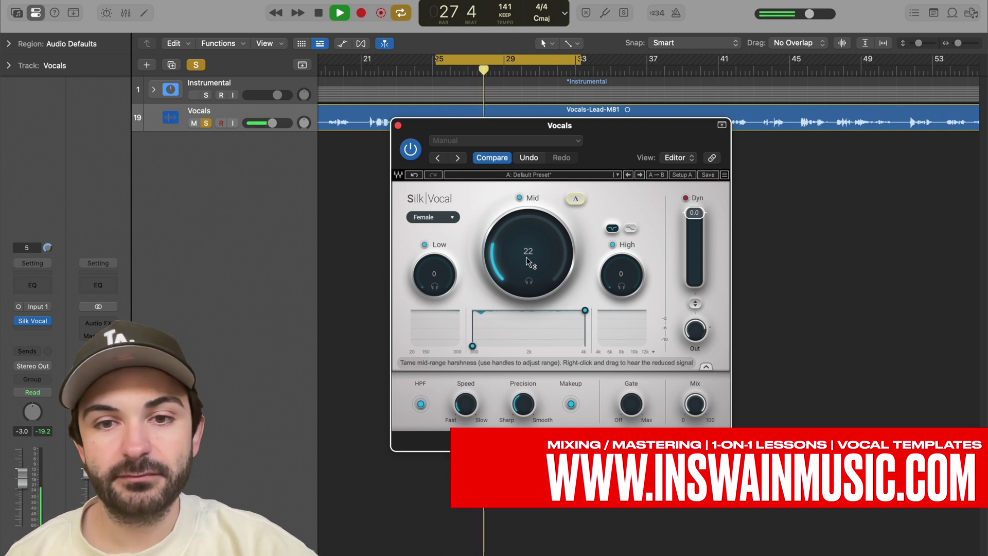
# Step: Audition the reduced signal with High at 78, turn off reduced-signal listening and reset the Mid and High bands to 0
pyautogui.moveTo(620, 282); pyautogui.dragTo(649, 50)
pyautogui.scroll(5, 631, 292)
pyautogui.press('space')
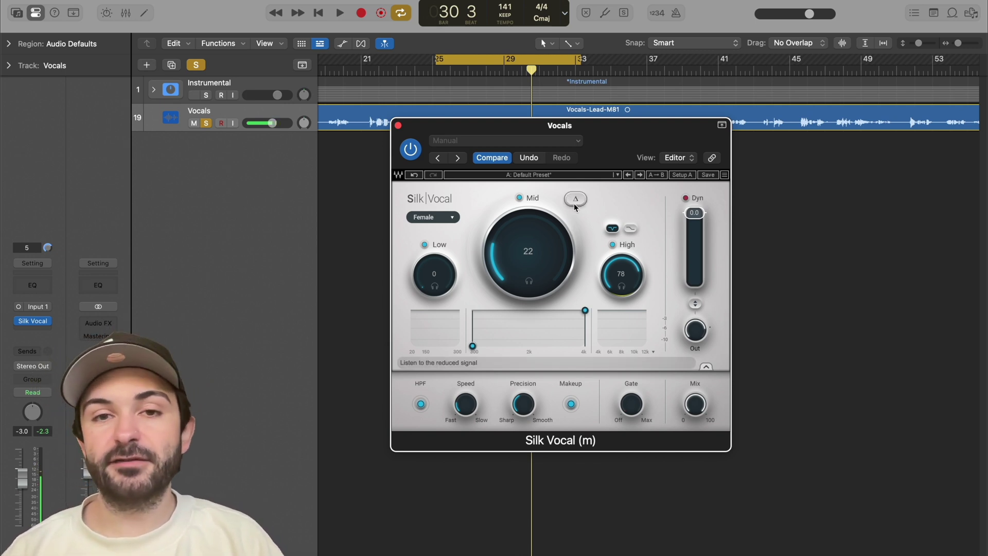
pyautogui.keyDown('alt'); pyautogui.click(546, 251); pyautogui.keyUp('alt')
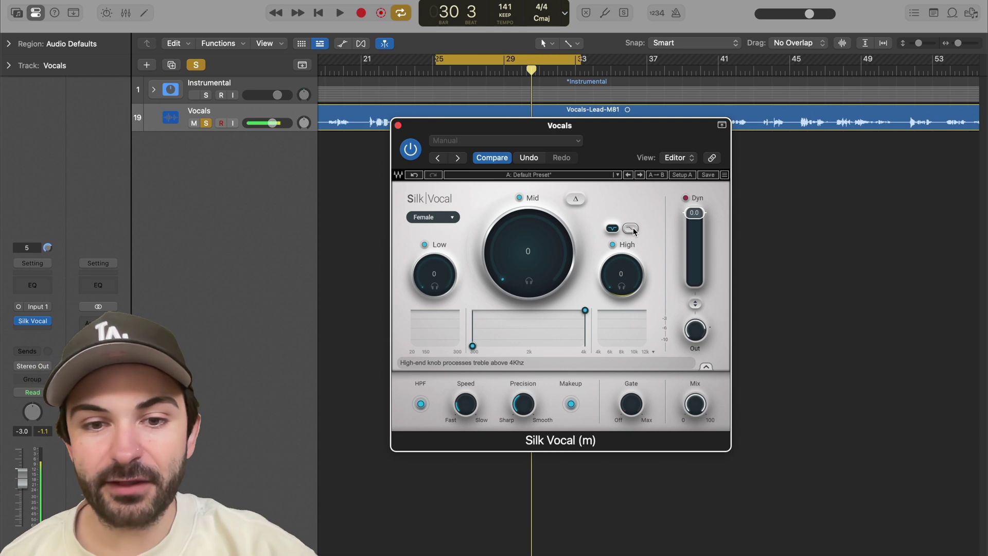
# Step: Set the High band to process treble above 4 kHz, audition it at 40 and 72 during playback, and reset it to 0
pyautogui.click(629, 229)
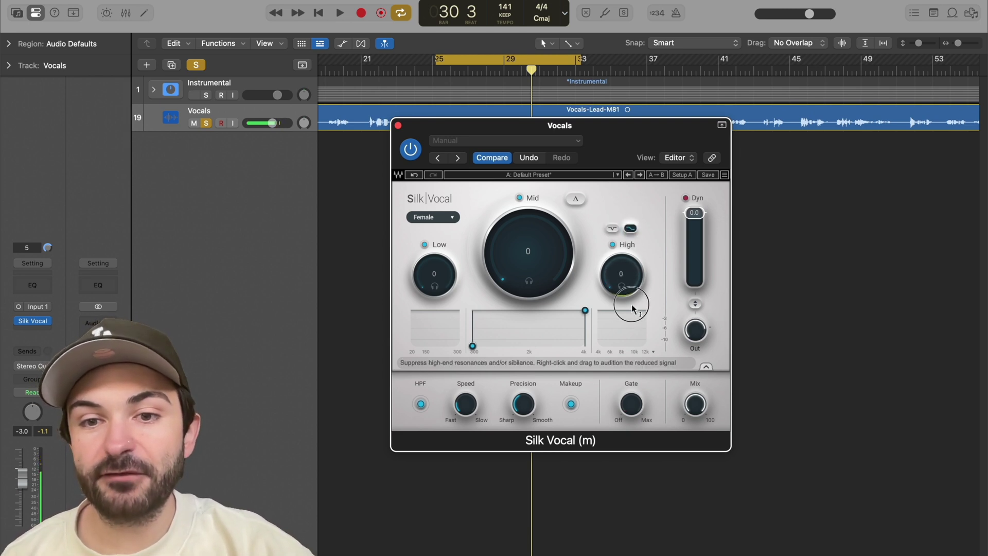
pyautogui.press('space')
pyautogui.moveTo(626, 274); pyautogui.dragTo(657, 40)
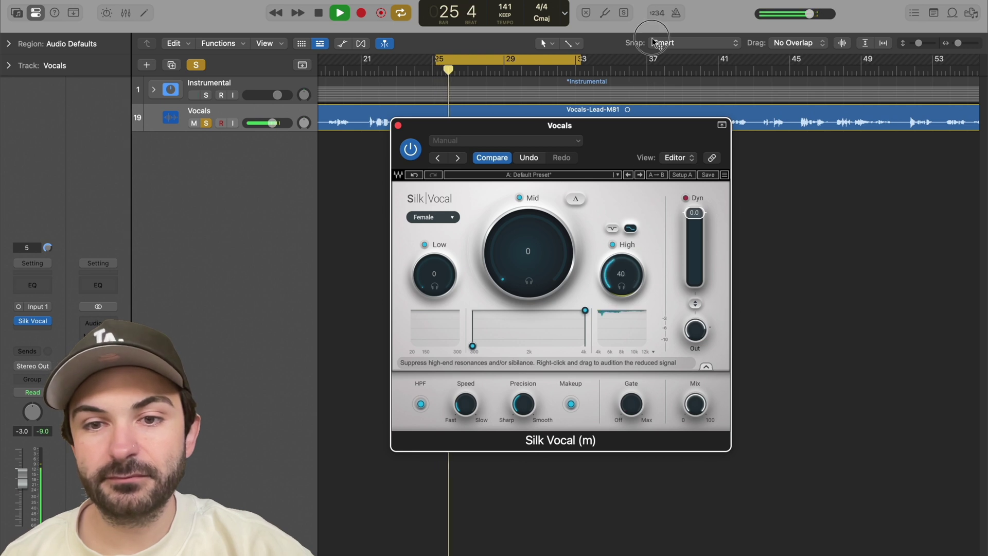
pyautogui.moveTo(625, 270); pyautogui.dragTo(640, 191)
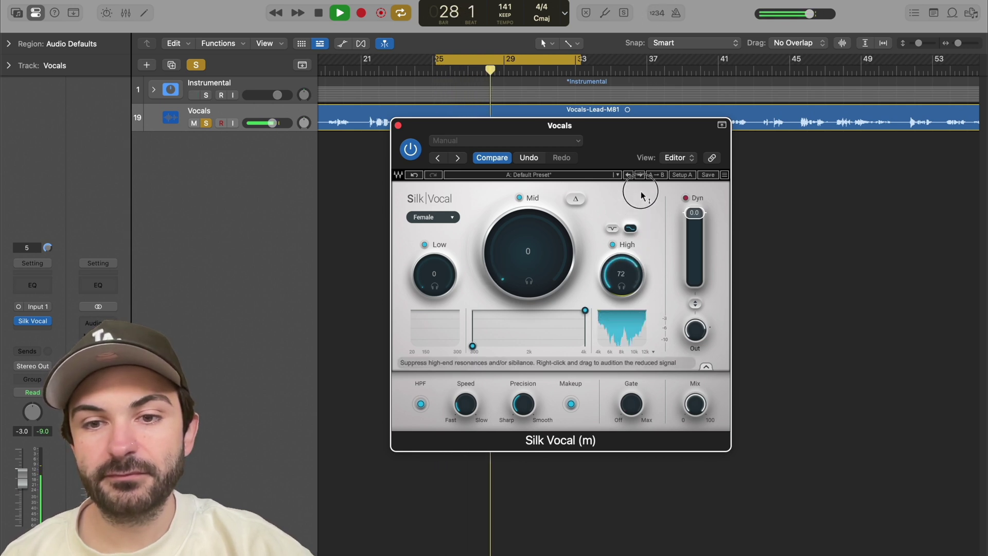
pyautogui.press('space')
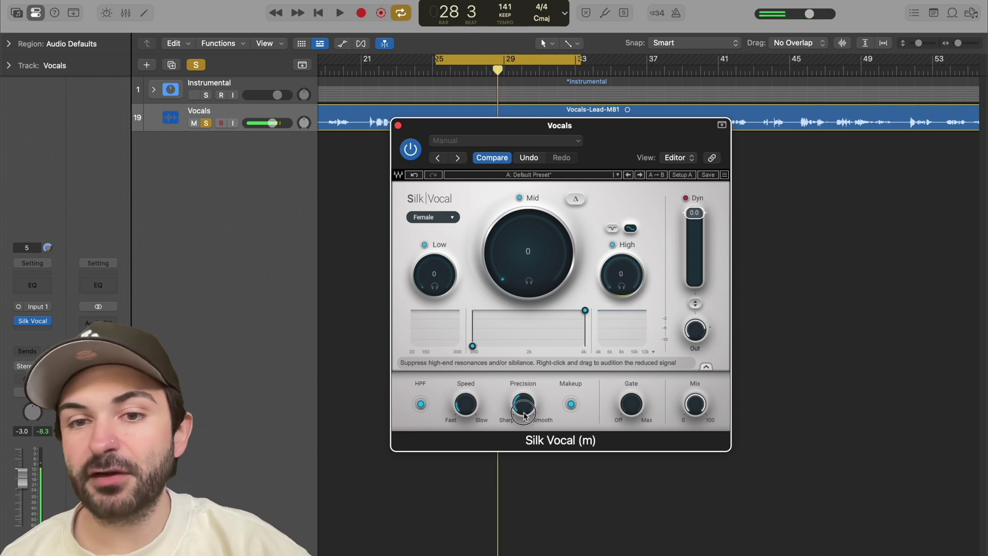
# Step: Return the High band to its DeEsser mode and audition the vocal with High at 36
pyautogui.click(611, 229)
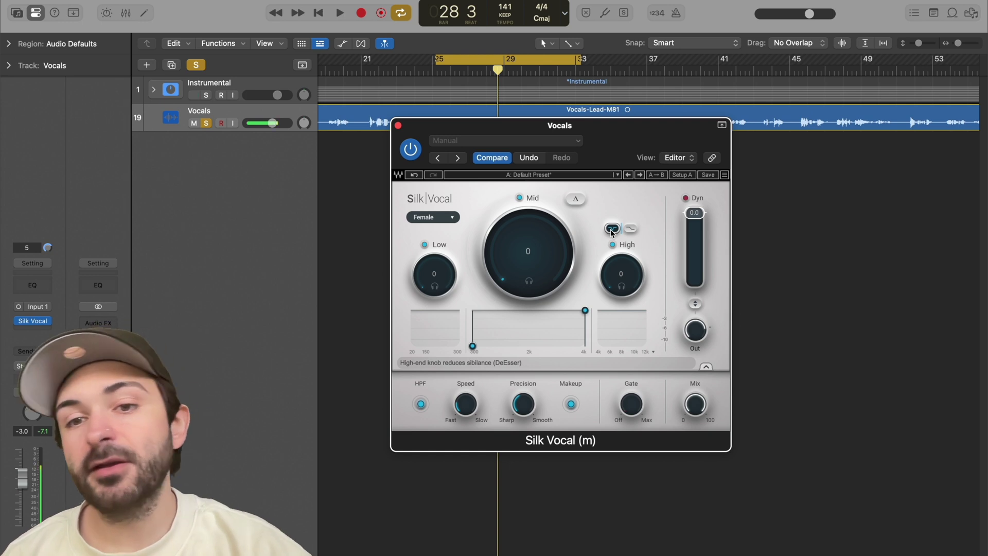
pyautogui.press('space')
pyautogui.moveTo(622, 278); pyautogui.dragTo(637, 72)
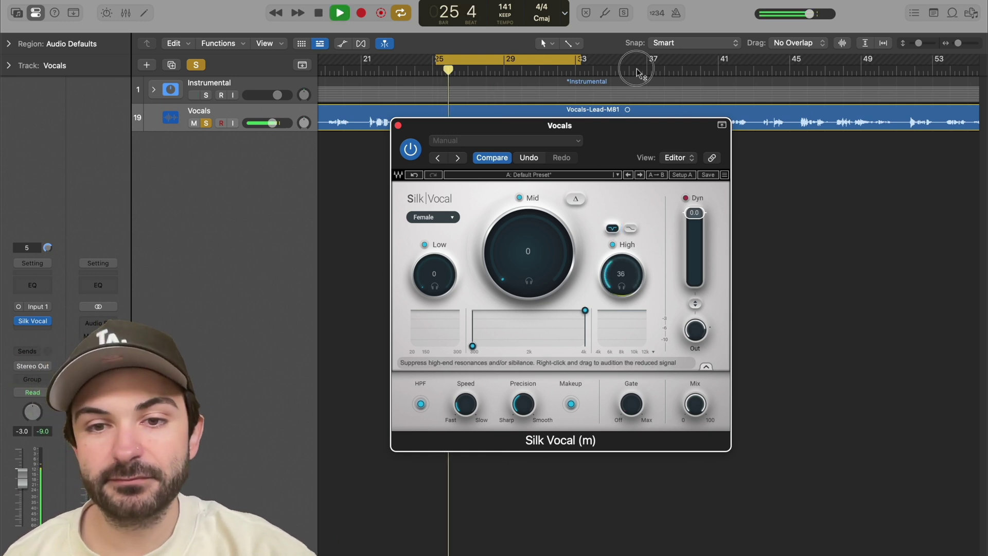
pyautogui.press('space')
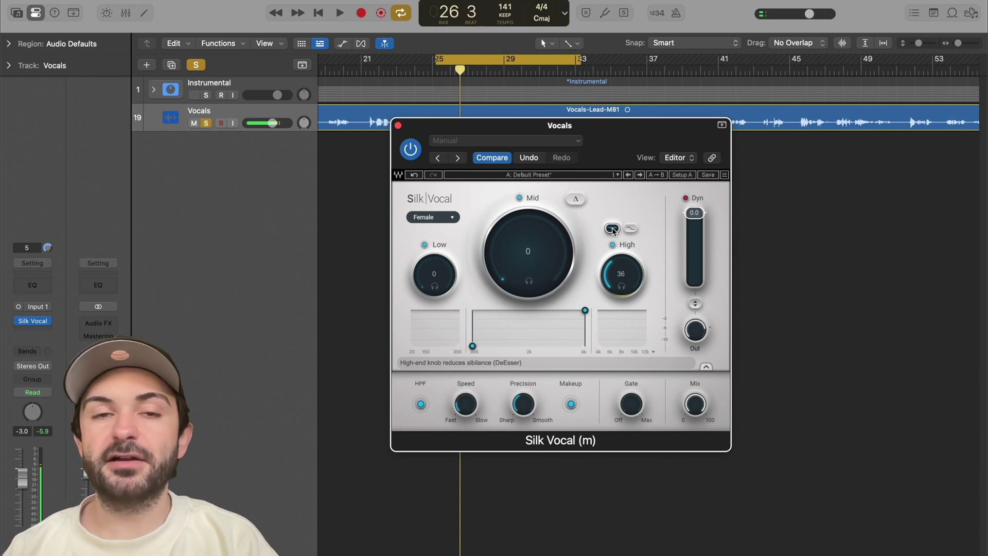
# Step: Toggle the High band to treble mode and back to DeEsser mode, and bring High down to 0
pyautogui.click(629, 229)
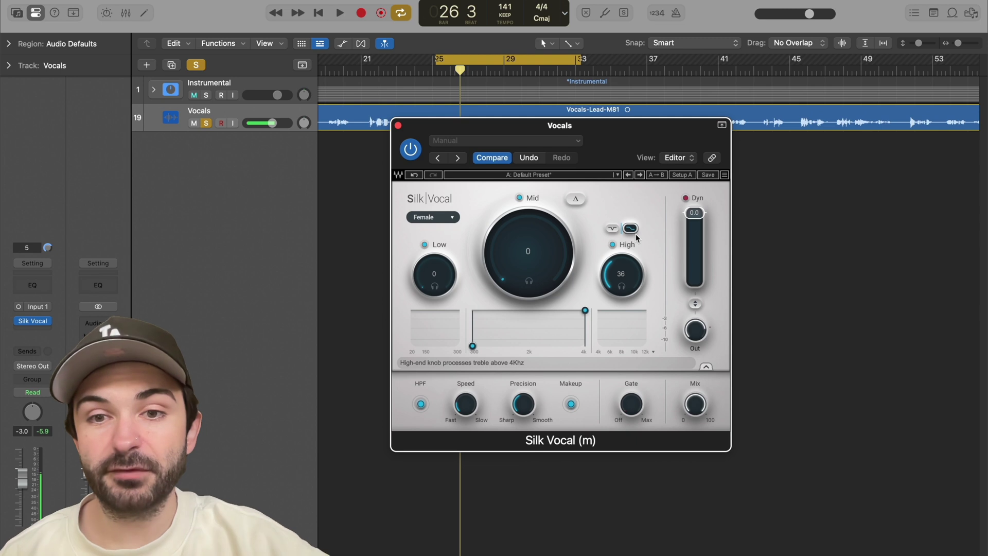
pyautogui.click(616, 228)
pyautogui.moveTo(626, 274); pyautogui.dragTo(633, 498)
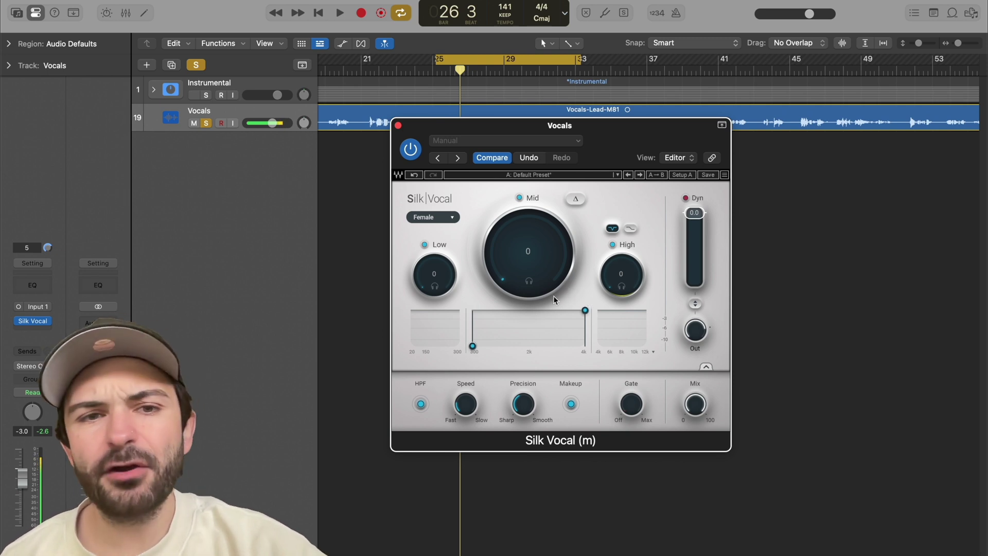
# Step: Unsolo the Vocals track and set Low to 37 and Mid to 28 while the full mix plays
pyautogui.press('s')
pyautogui.press('space')
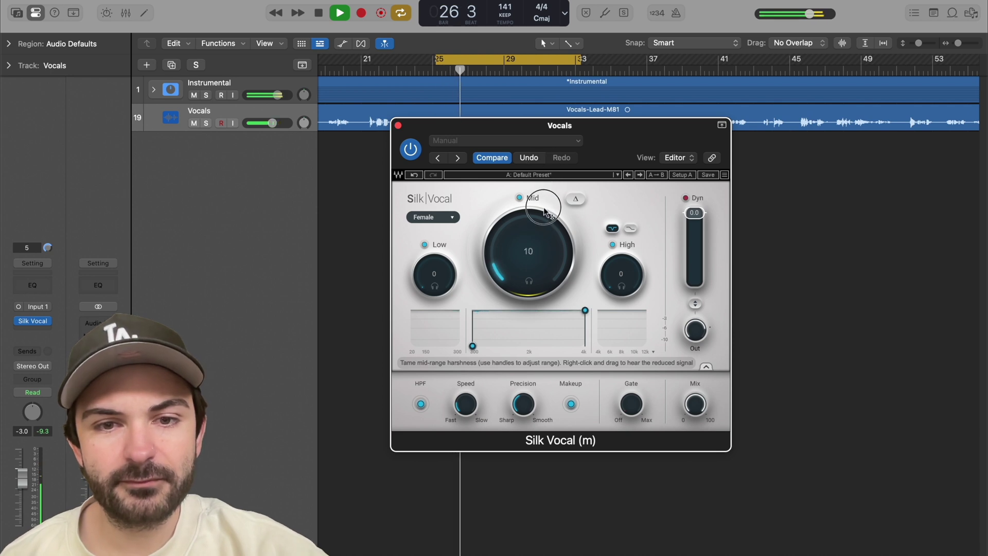
pyautogui.moveTo(443, 280); pyautogui.dragTo(461, 73)
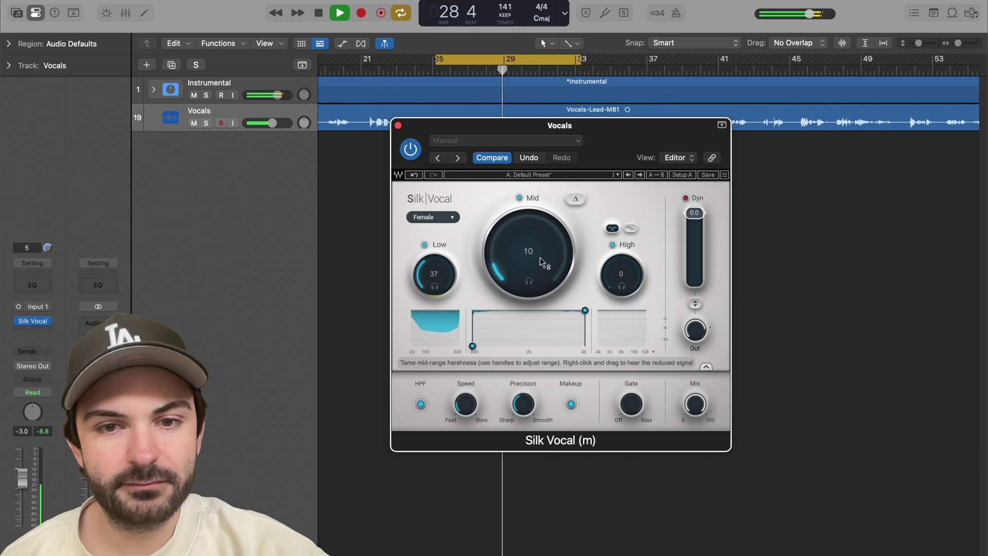
pyautogui.moveTo(536, 260); pyautogui.dragTo(541, 160)
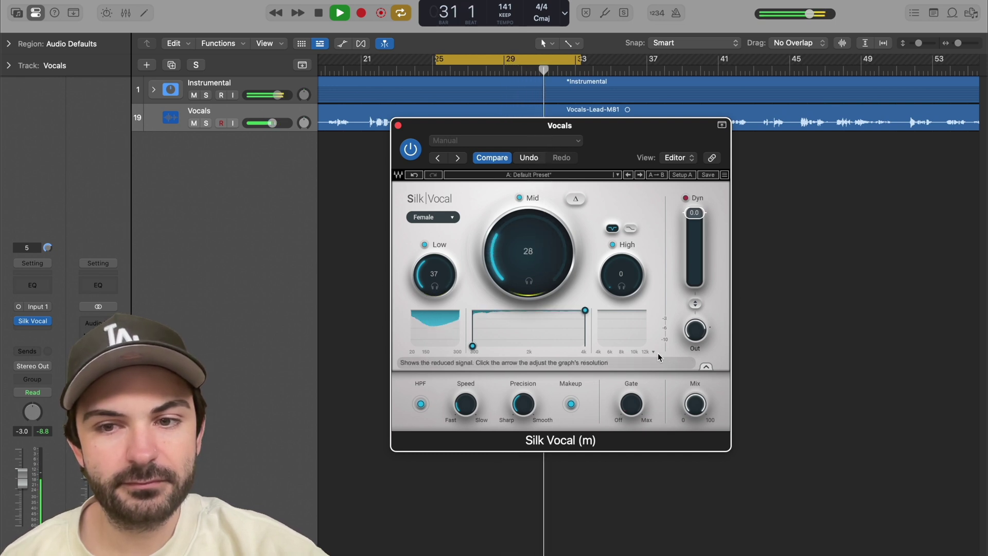
# Step: Compare the vocal in the mix with the plug-in bypassed and active, and raise Mid to 42 and High to 27
pyautogui.click(410, 154)
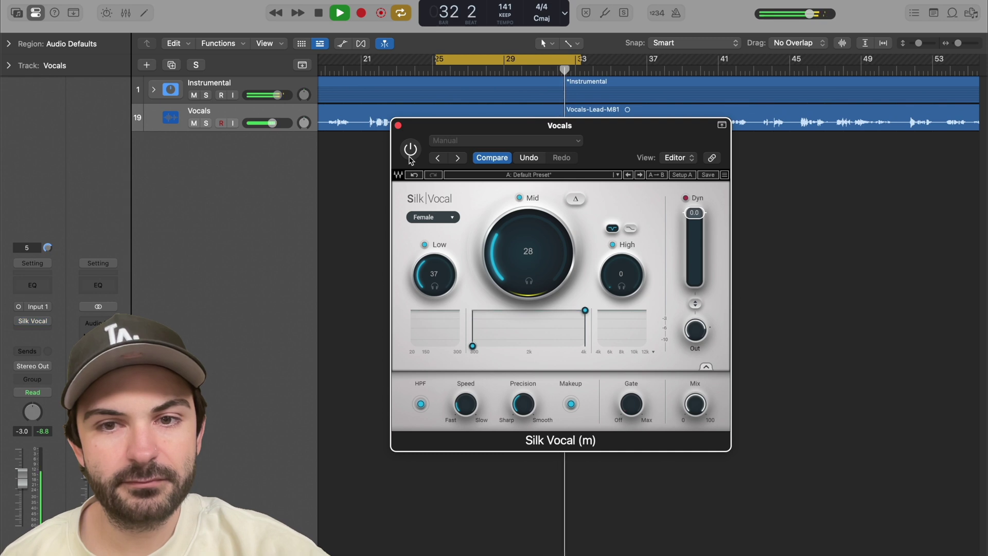
pyautogui.click(410, 154)
pyautogui.moveTo(532, 241); pyautogui.dragTo(534, 198)
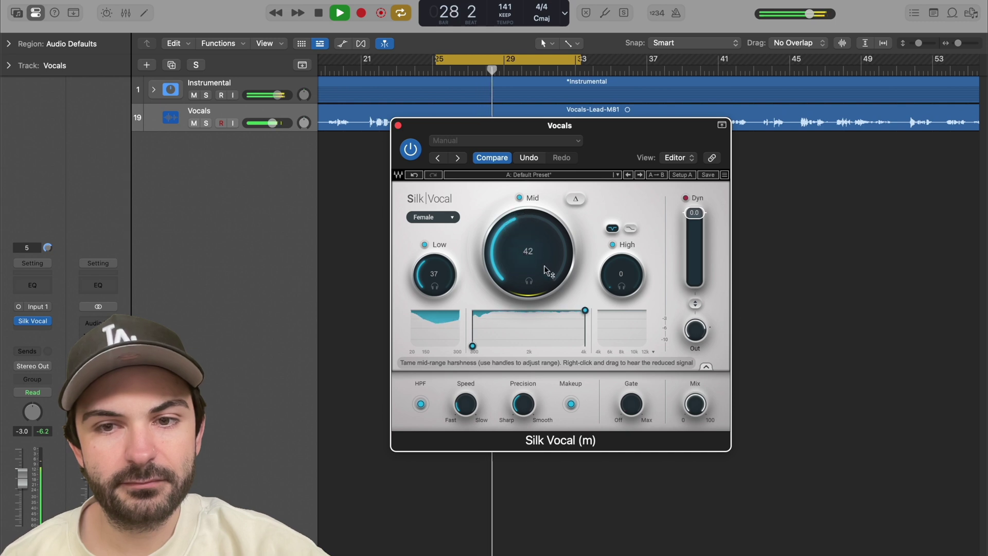
pyautogui.moveTo(623, 237); pyautogui.dragTo(629, 272)
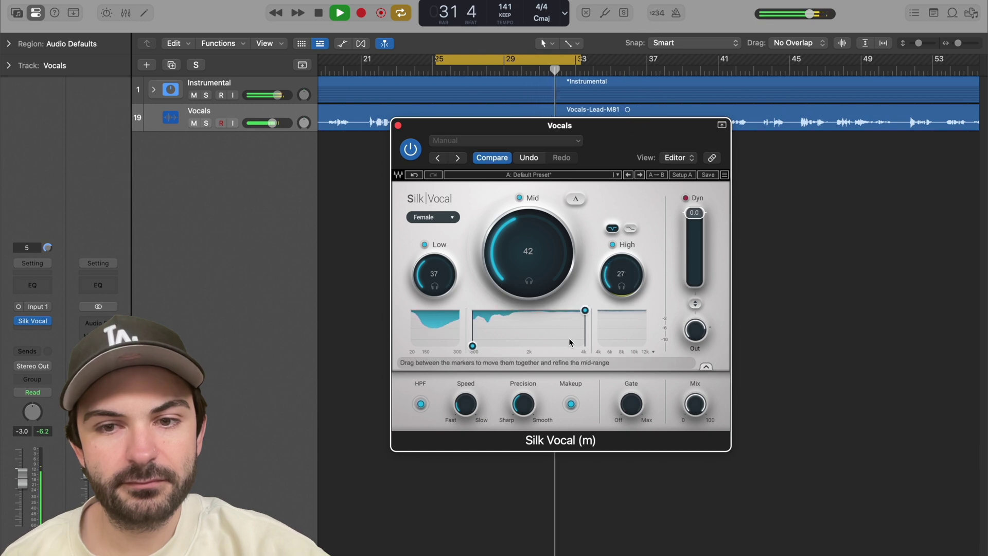
# Step: Solo the Vocals track and compare it with the plug-in bypassed and re-enabled during playback
pyautogui.press('s')
pyautogui.click(411, 156)
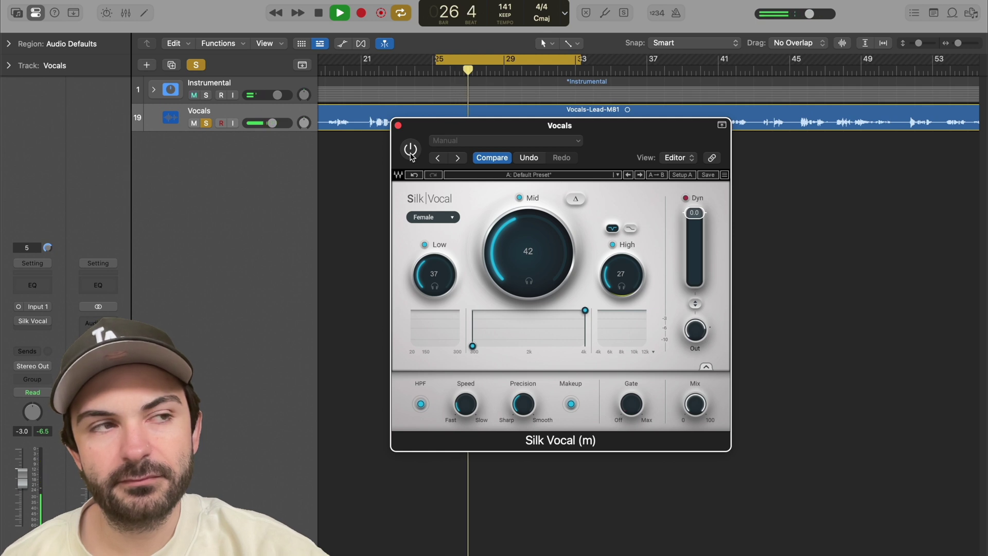
pyautogui.click(411, 156)
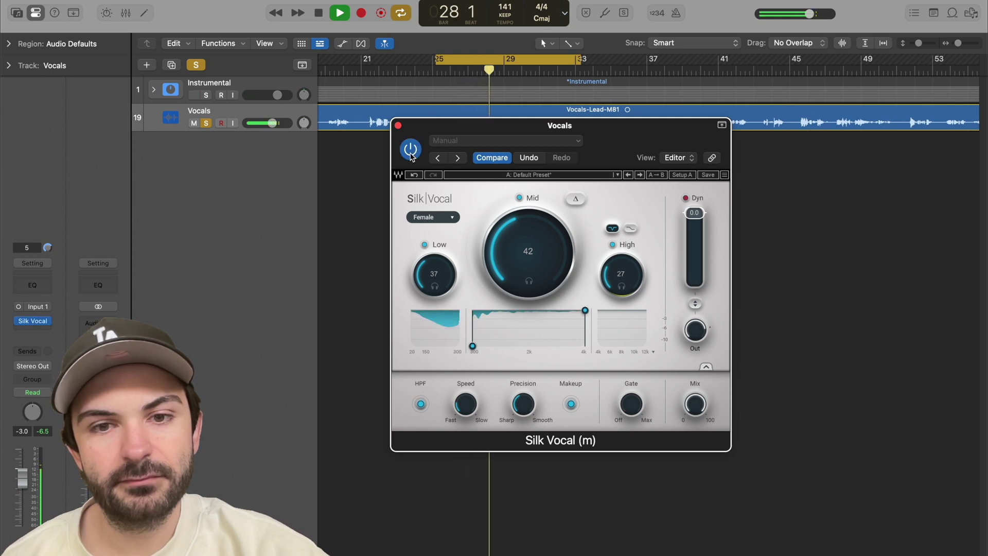
pyautogui.press('space')
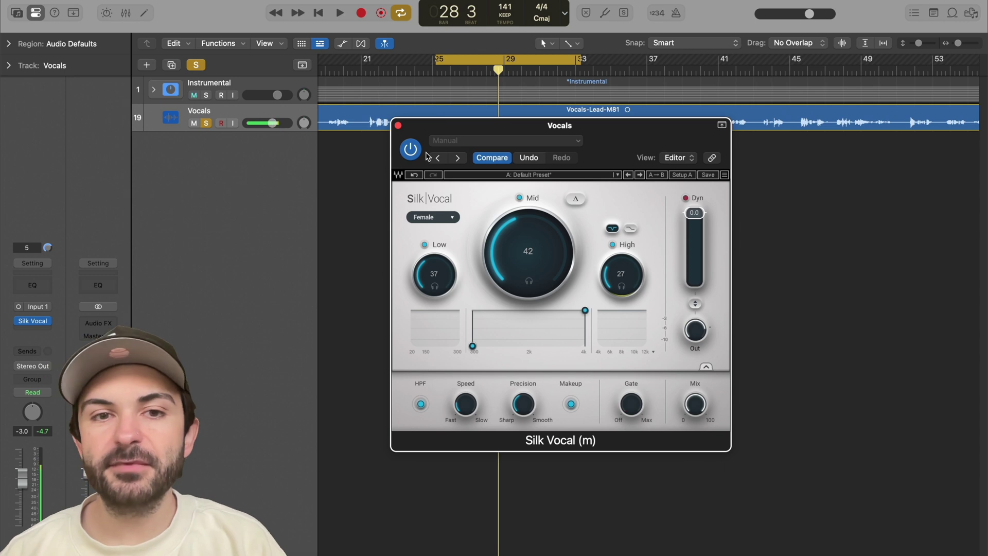
# Step: Replay the soloed vocal and toggle the plug-in bypass several times to compare processed and unprocessed sound
pyautogui.press('space')
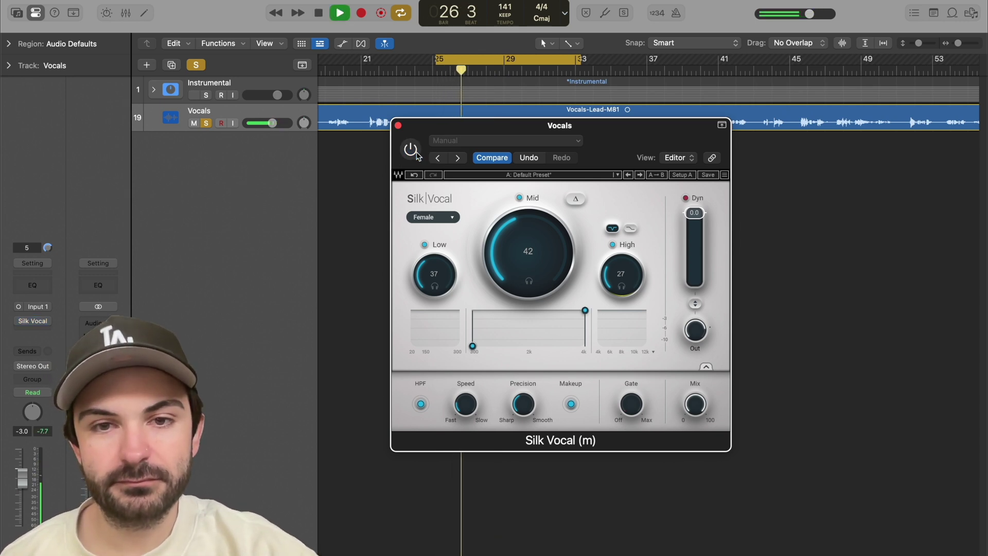
pyautogui.click(414, 152)
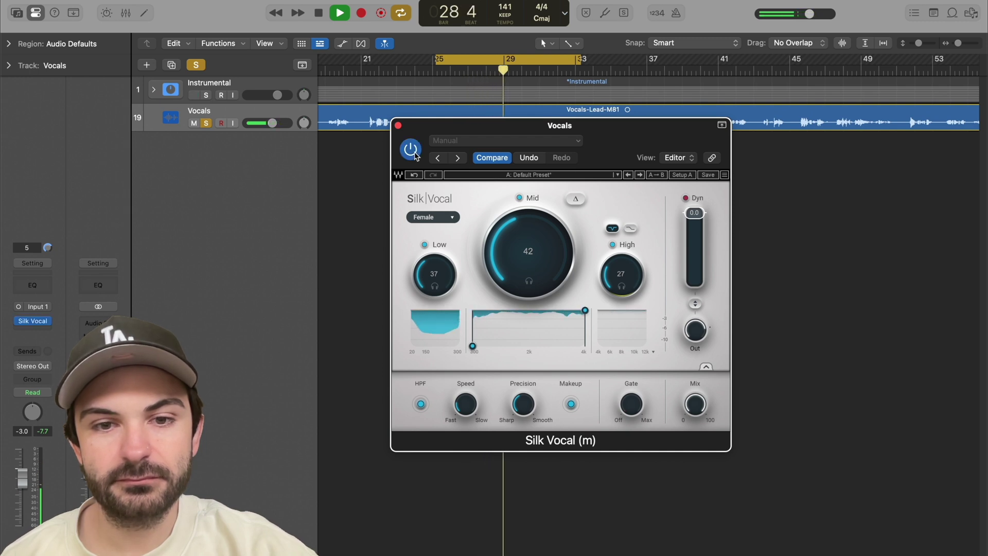
pyautogui.click(415, 153)
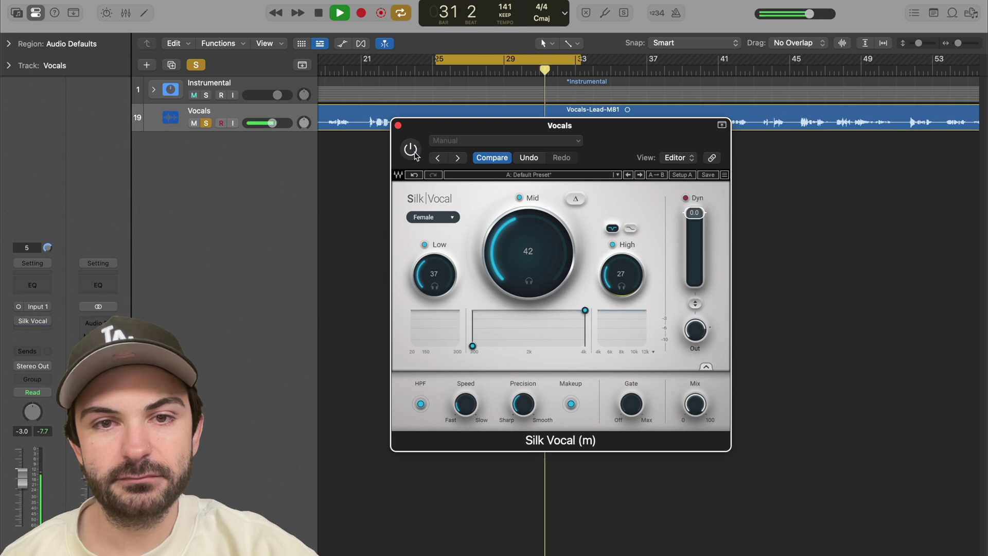
pyautogui.click(415, 153)
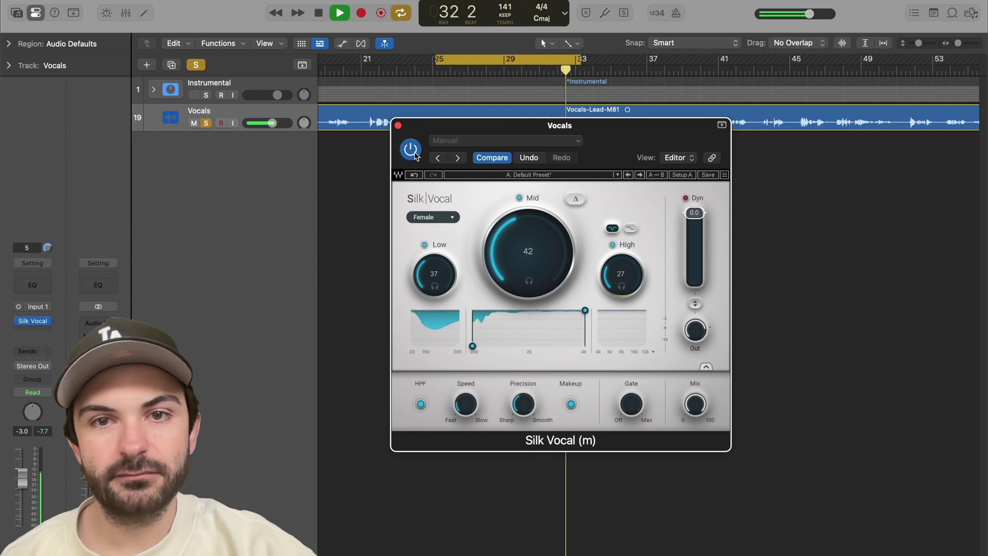
pyautogui.press('space')
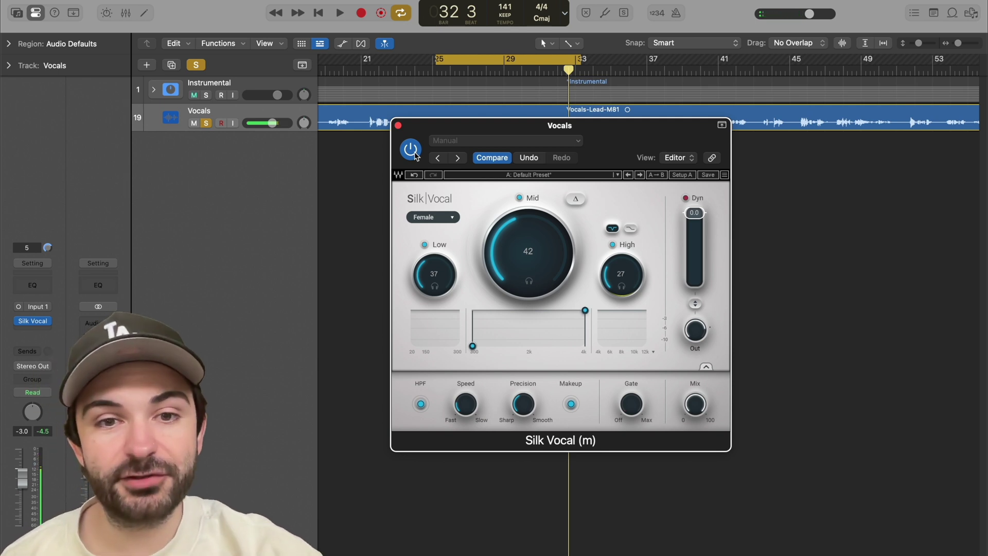
# Step: Unsolo the Vocals track and switch the plug-in's dynamics section off and back on
pyautogui.press('s')
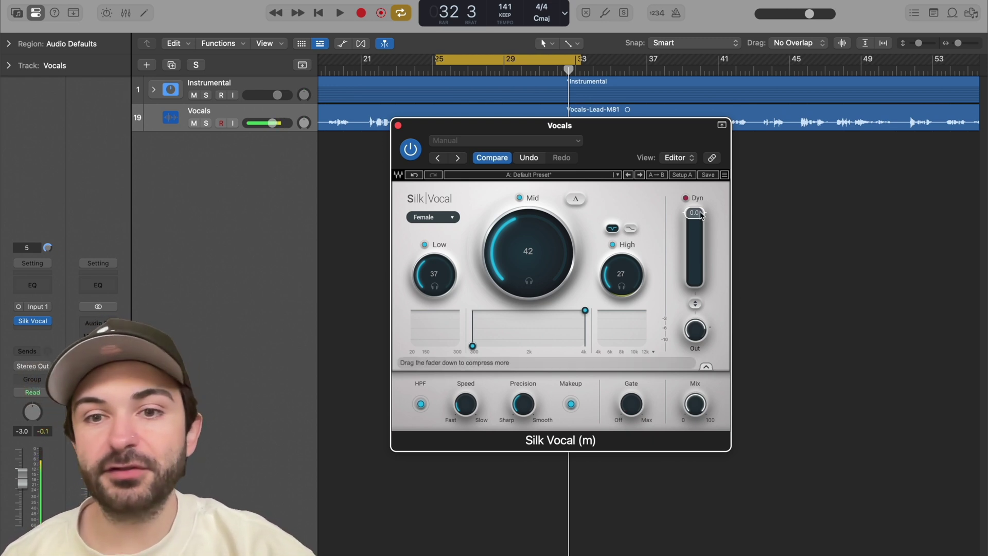
pyautogui.moveTo(699, 215)
pyautogui.mouseDown()
pyautogui.moveTo(656, 234)
pyautogui.moveTo(669, 481)
pyautogui.moveTo(696, 220)
pyautogui.mouseUp()
pyautogui.click(648, 207)
pyautogui.click(650, 210)
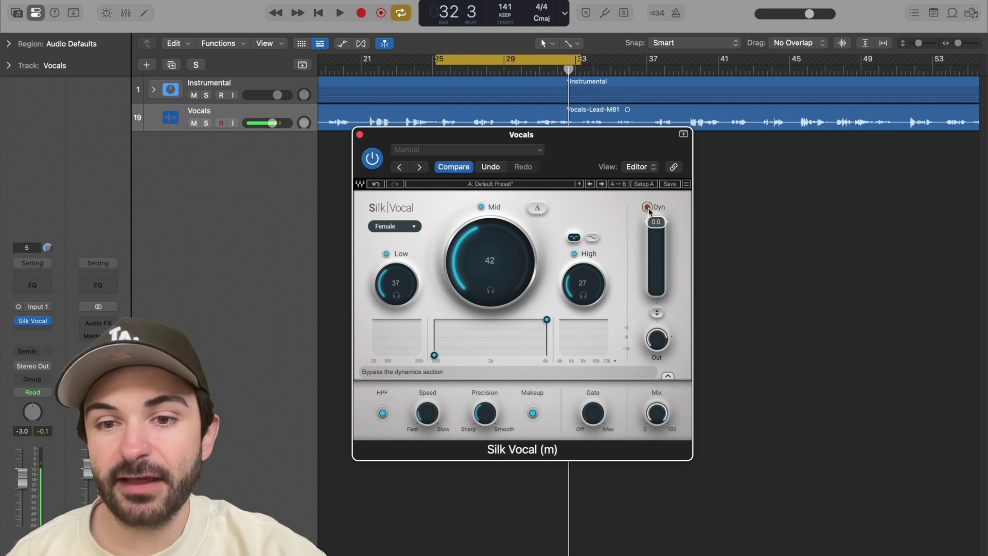
# Step: Lower Dyn to -19.0 in the playing mix, compare with the dynamics section bypassed, and lower Dyn further to -28.5
pyautogui.moveTo(656, 225); pyautogui.dragTo(681, 250)
pyautogui.press('space')
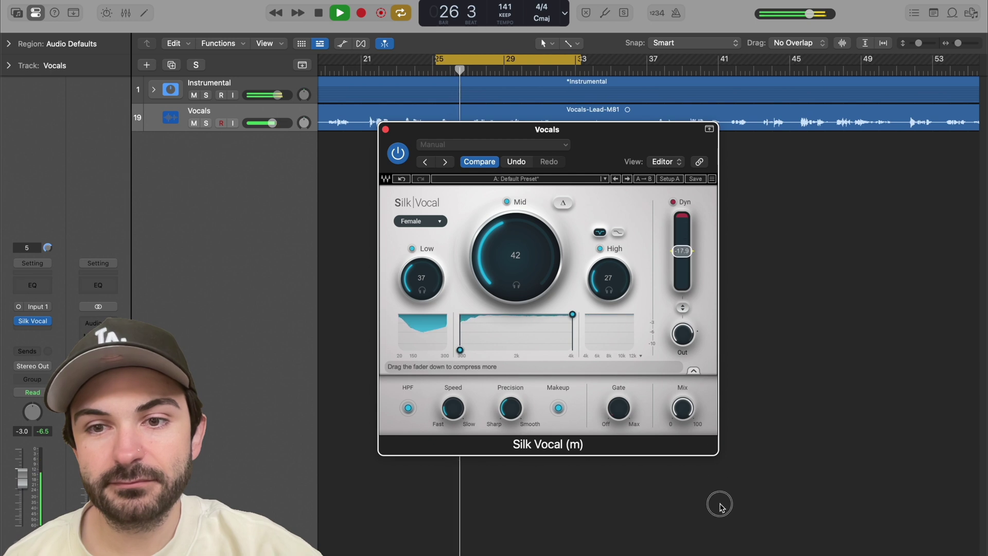
pyautogui.click(672, 207)
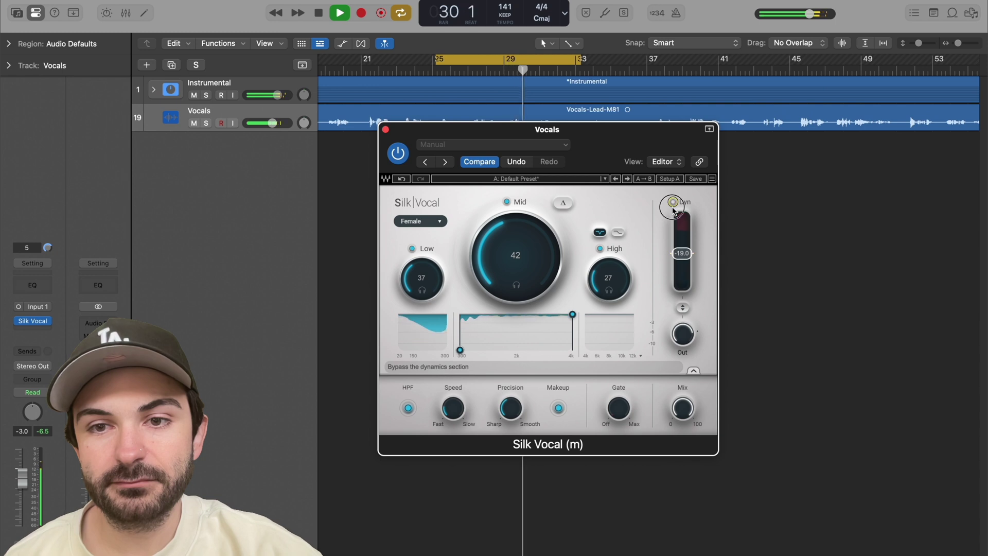
pyautogui.click(672, 203)
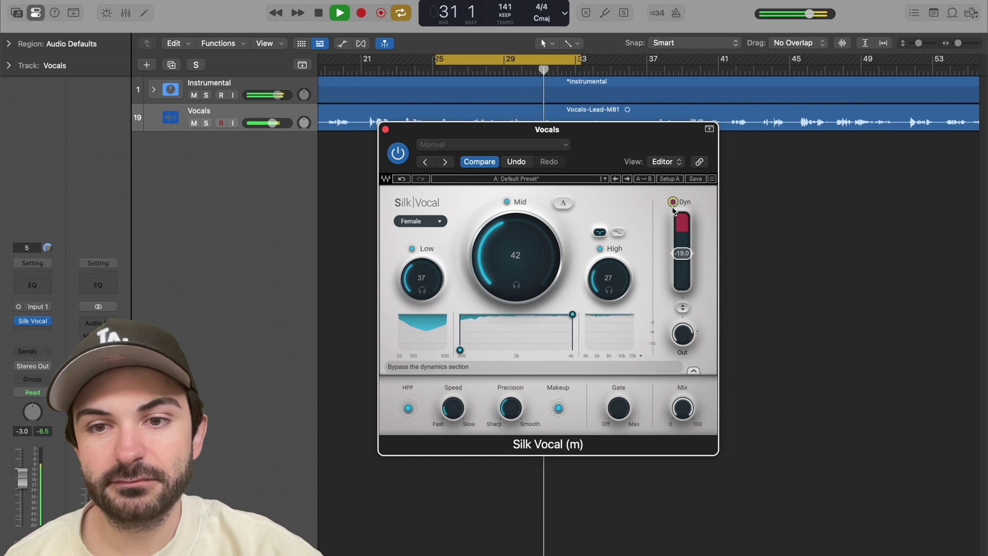
pyautogui.moveTo(681, 252); pyautogui.dragTo(681, 271)
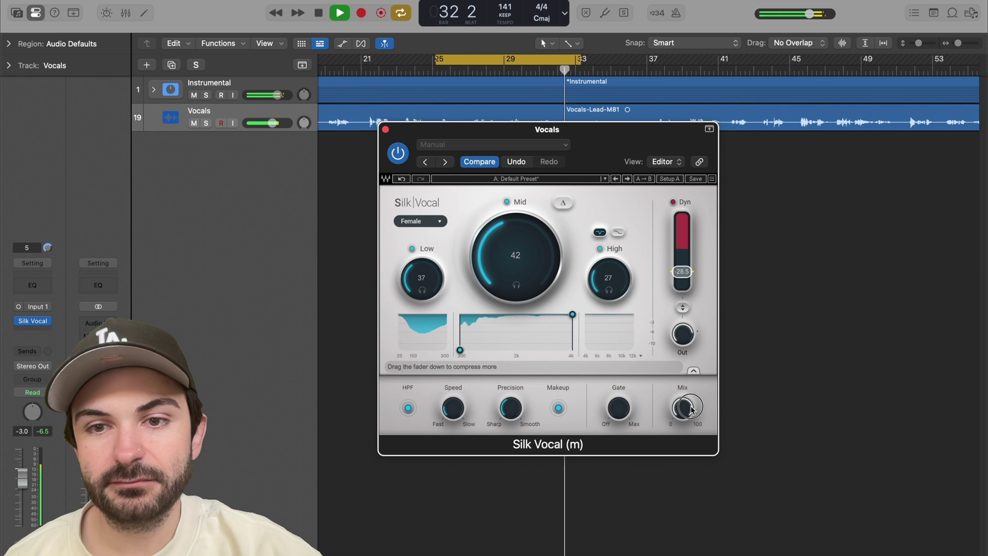
pyautogui.press('space')
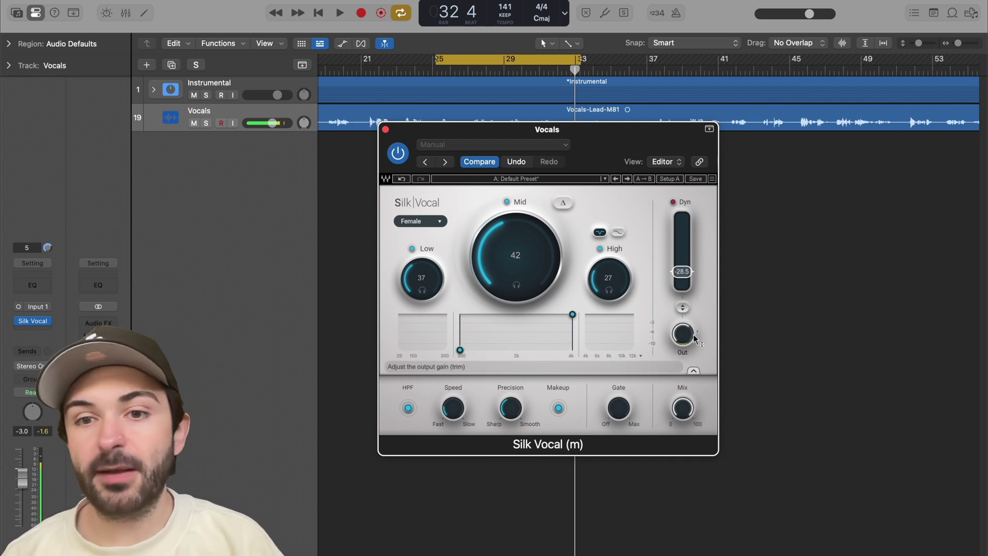
# Step: Replay the mix with Out lowered to -7.1 dB and compare the vocal with the plug-in bypassed and active
pyautogui.press('space')
pyautogui.moveTo(687, 342); pyautogui.dragTo(700, 315)
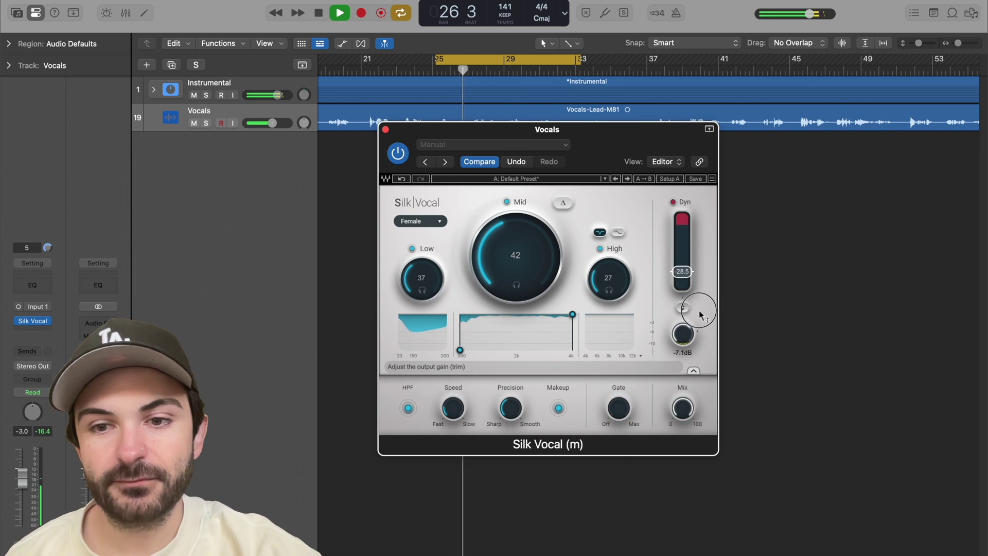
pyautogui.click(399, 157)
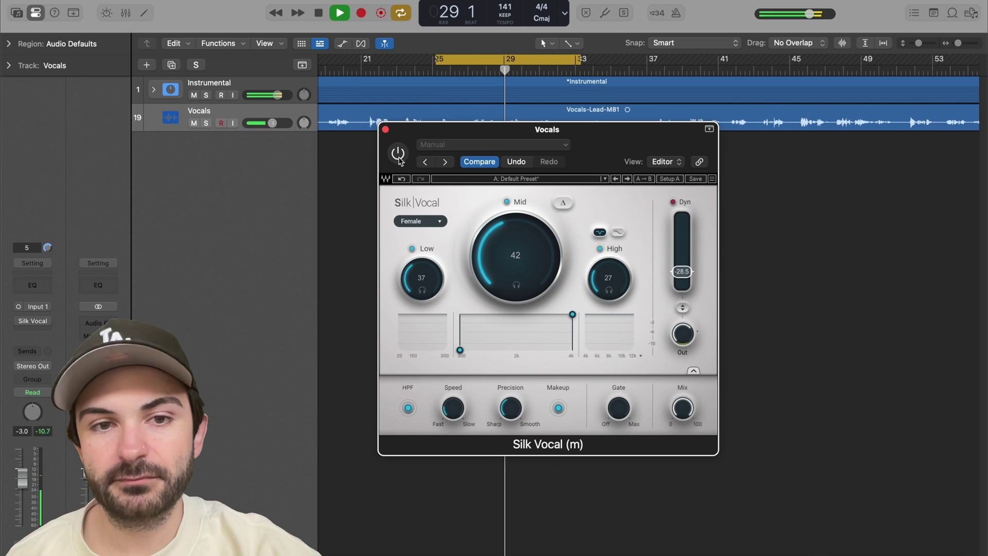
pyautogui.click(399, 157)
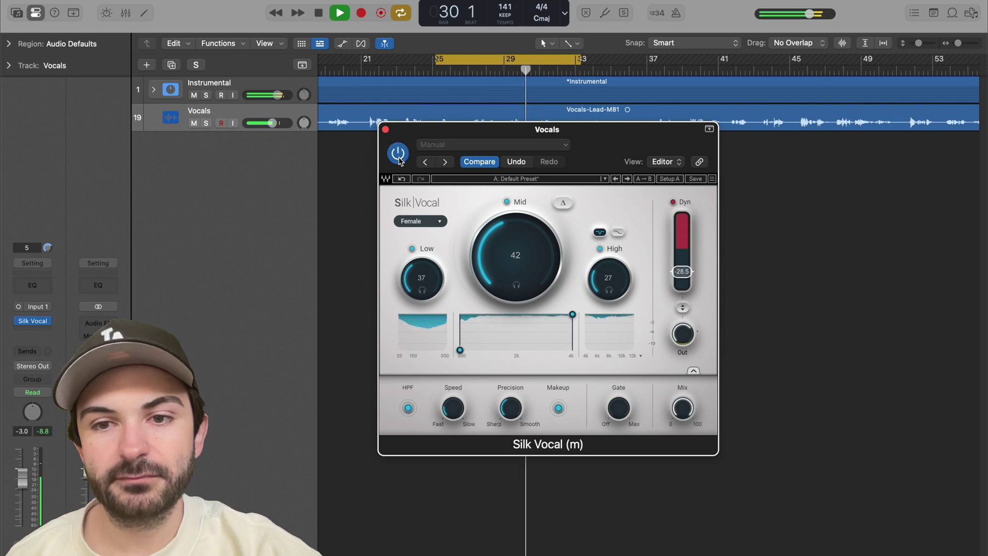
pyautogui.press('space')
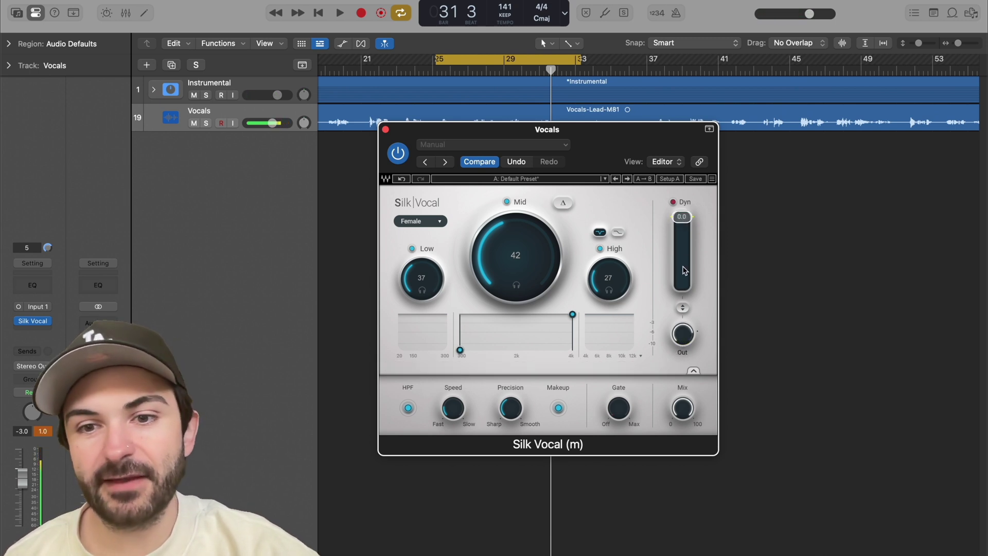
# Step: Link the dynamics fader with the output knob and play the mix with Dyn lowered to -6.0
pyautogui.click(683, 308)
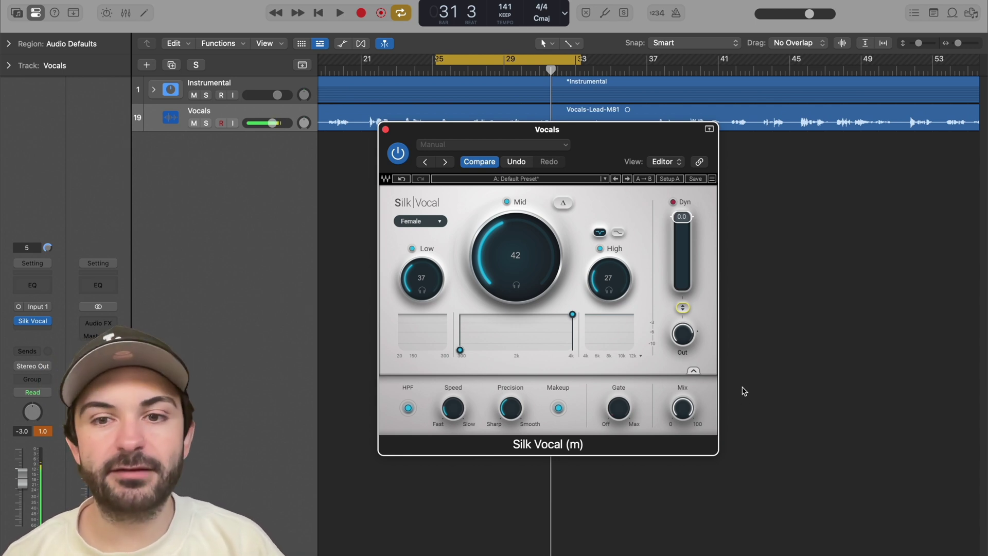
pyautogui.press('space')
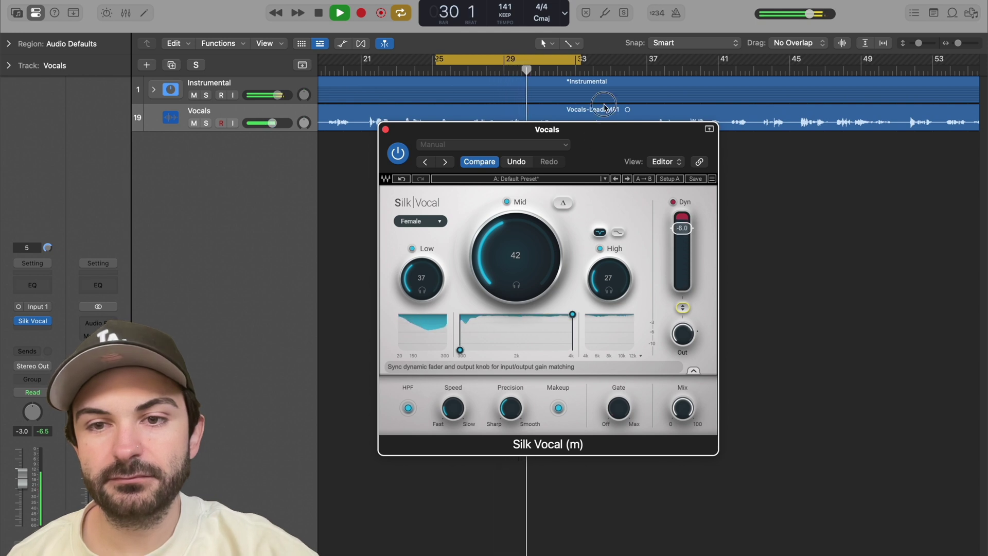
pyautogui.press('space')
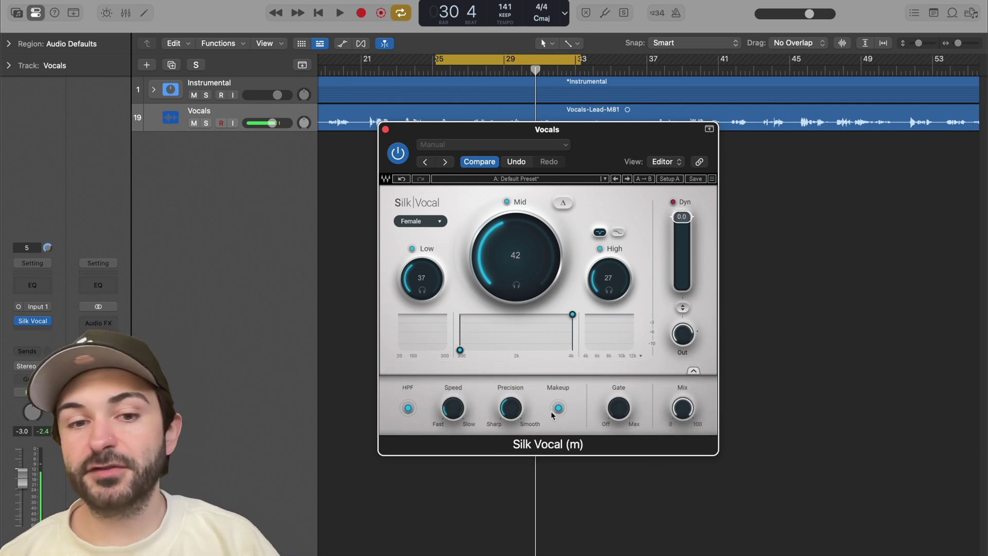
# Step: Insert FabFilter Pro-Q 3 after Silk Vocal on the Vocals track and add a low-cut band at about 12 Hz
pyautogui.click(408, 408)
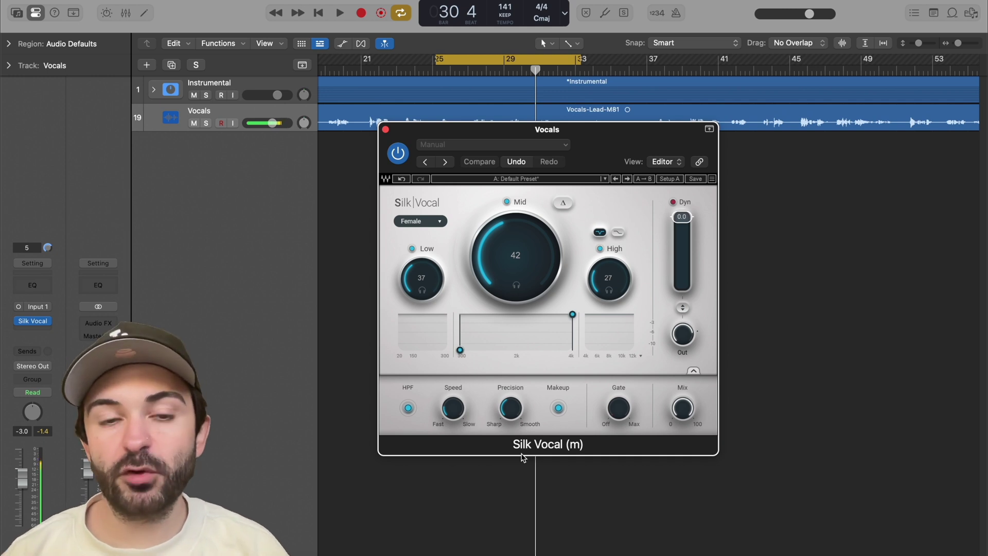
pyautogui.click(35, 331)
pyautogui.click(46, 309)
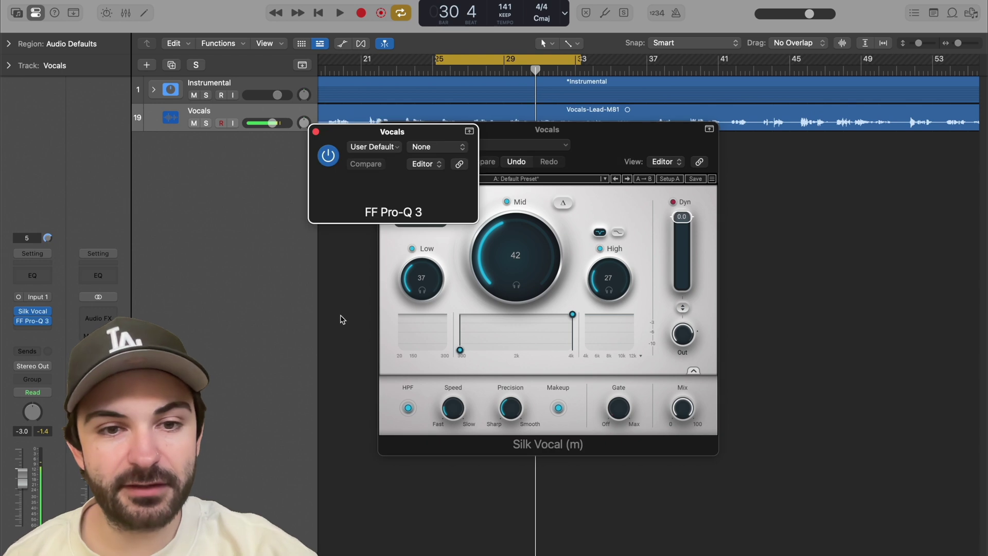
pyautogui.click(328, 289)
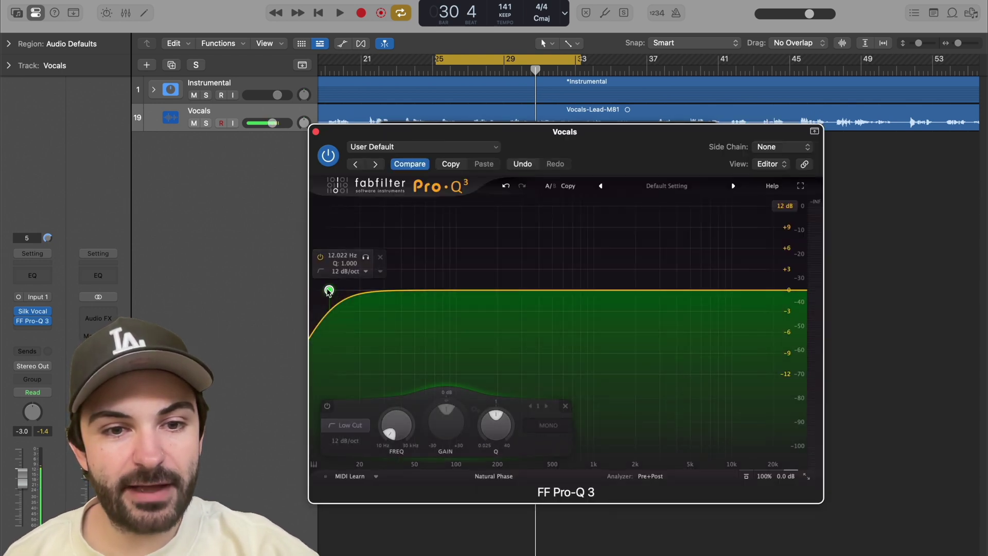
# Step: Set the Pro-Q 3 low-cut band to a 72 dB/oct slope at 60 Hz
pyautogui.rightClick(328, 290)
pyautogui.moveTo(346, 326)
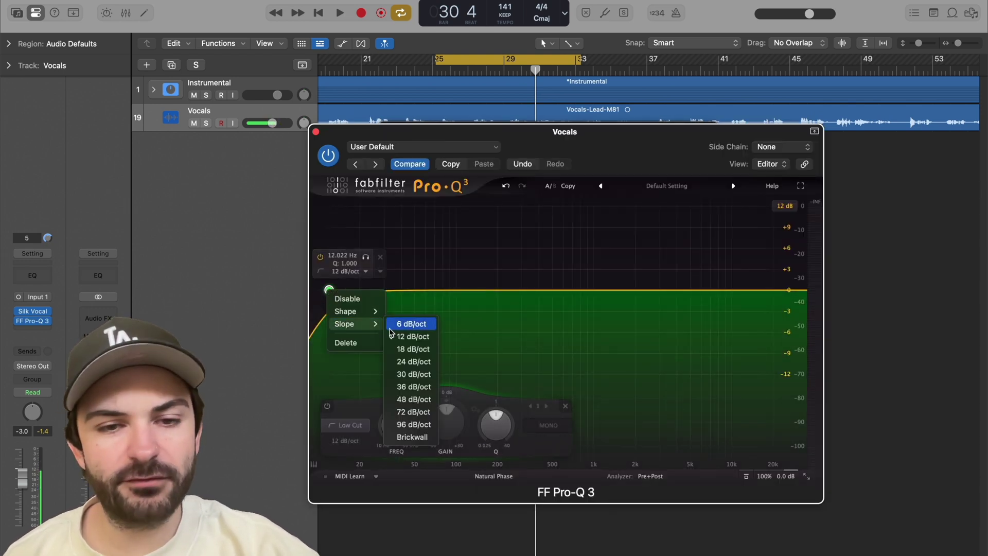
pyautogui.click(413, 412)
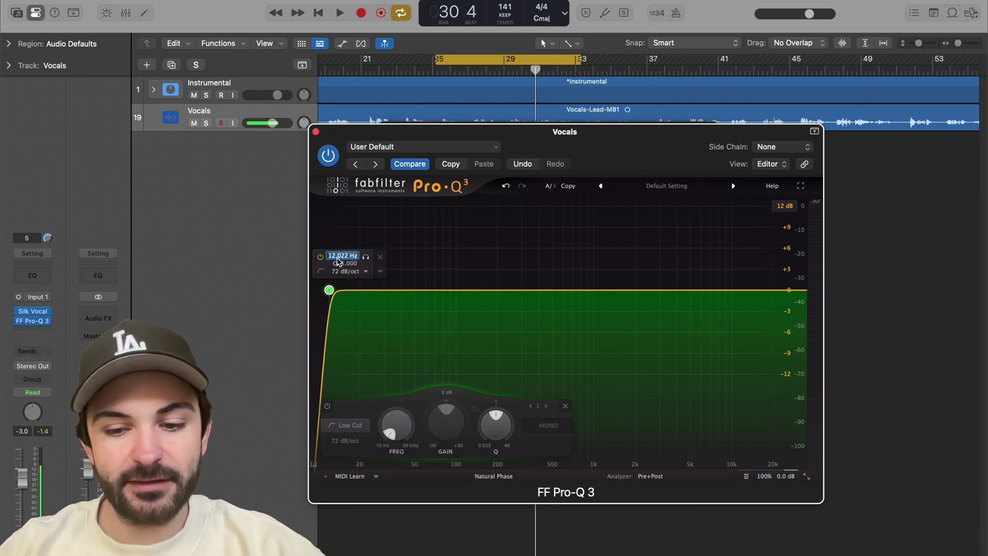
pyautogui.write('60')
pyautogui.press('Return')
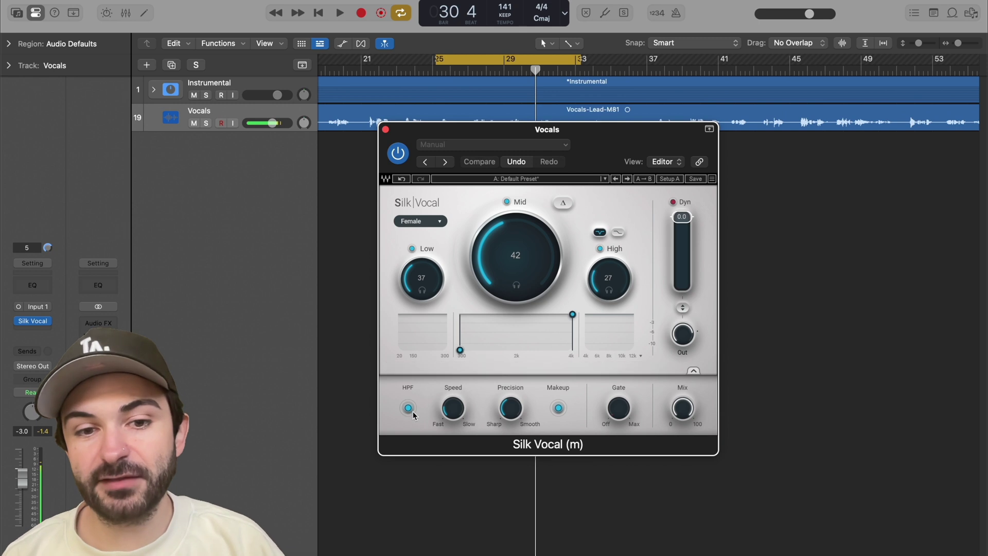
# Step: Toggle Silk Vocal's high-pass filter and try different Speed and Precision settings, including a Precision of 12.5
pyautogui.click(408, 407)
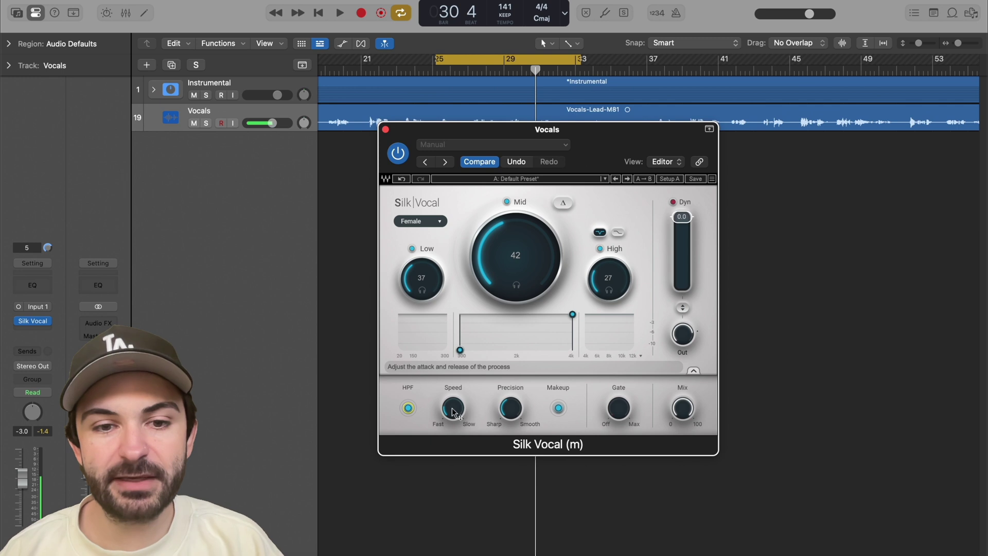
pyautogui.moveTo(453, 411)
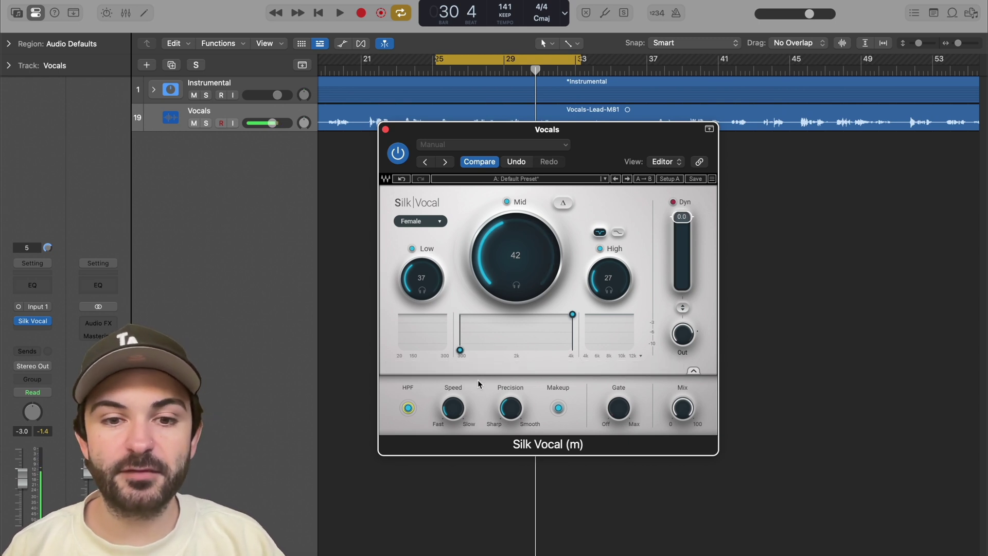
pyautogui.moveTo(453, 408); pyautogui.dragTo(488, 437)
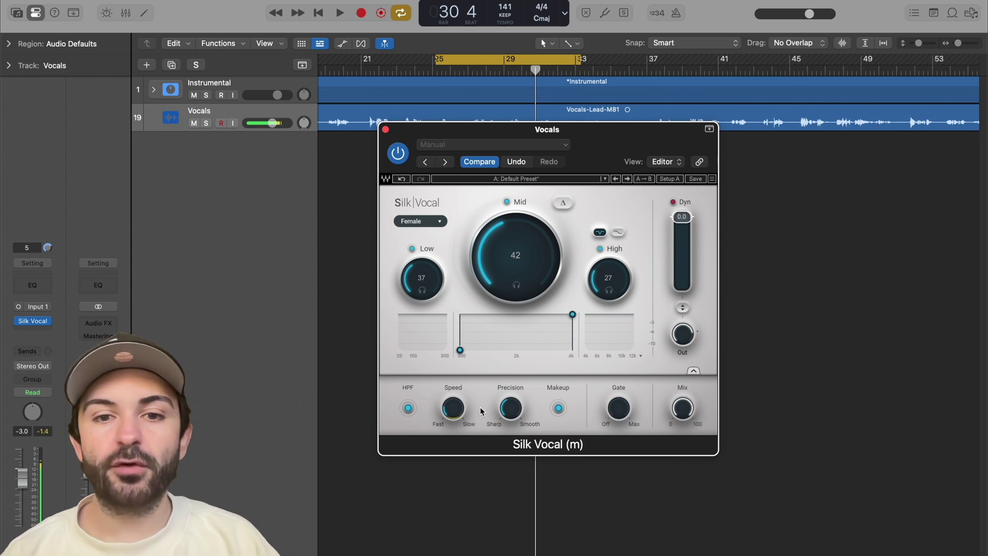
pyautogui.moveTo(515, 414)
pyautogui.mouseDown()
pyautogui.moveTo(516, 502)
pyautogui.moveTo(517, 412)
pyautogui.mouseUp()
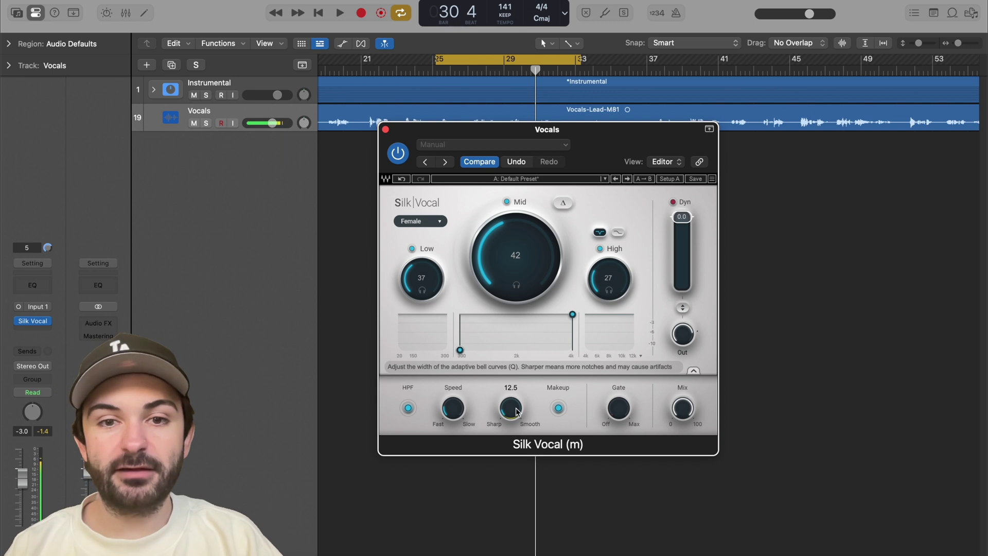
pyautogui.moveTo(512, 409); pyautogui.dragTo(551, 208)
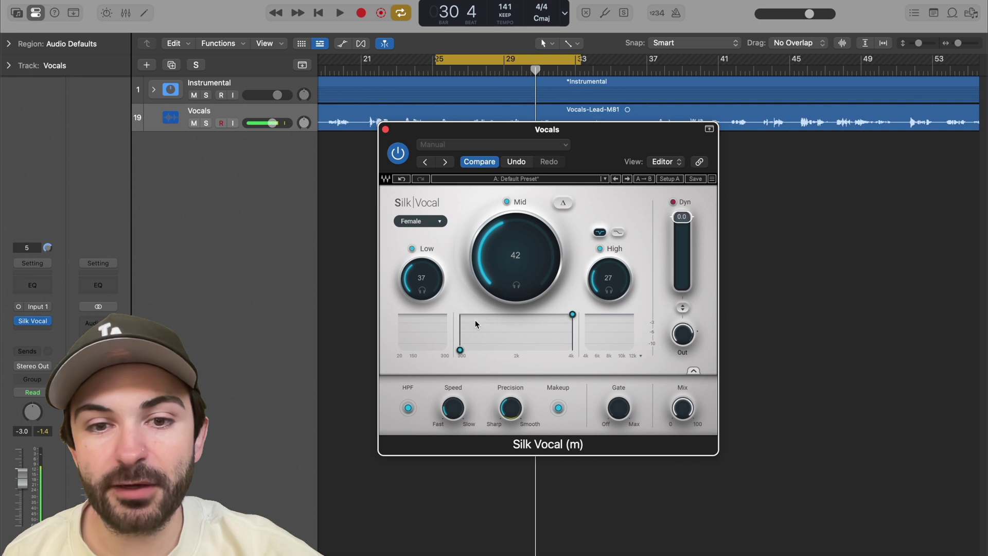
# Step: Raise Mid to 78 during playback and compare sharp Precision with smoother settings of 61.1 and 86.1
pyautogui.press('space')
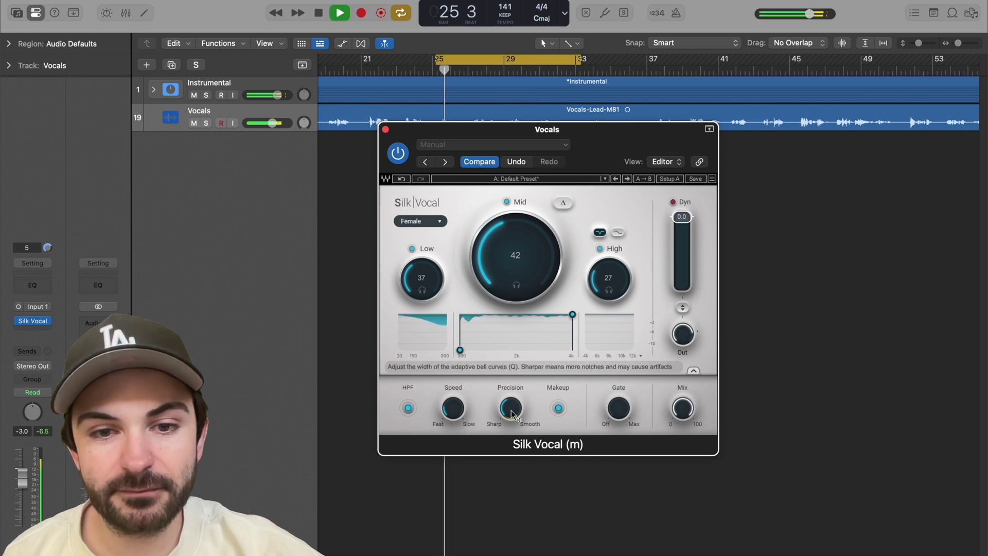
pyautogui.click(510, 418)
pyautogui.moveTo(510, 423); pyautogui.dragTo(503, 547)
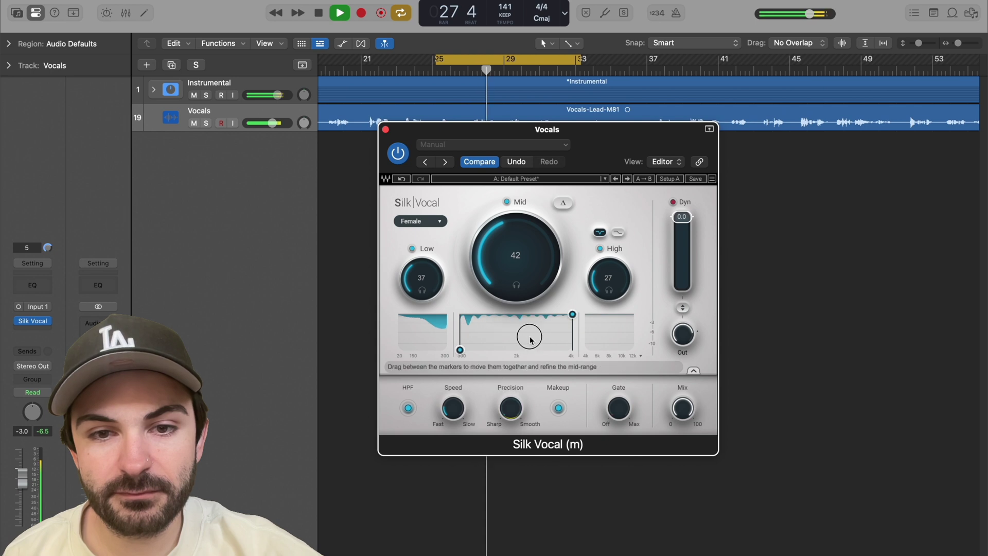
pyautogui.moveTo(504, 258); pyautogui.dragTo(542, 161)
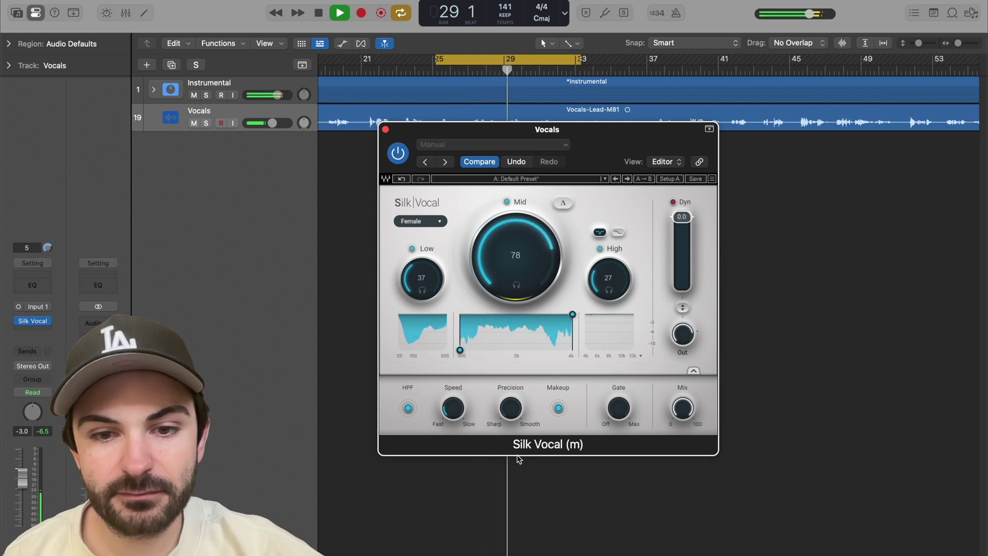
pyautogui.moveTo(511, 436); pyautogui.dragTo(512, 400)
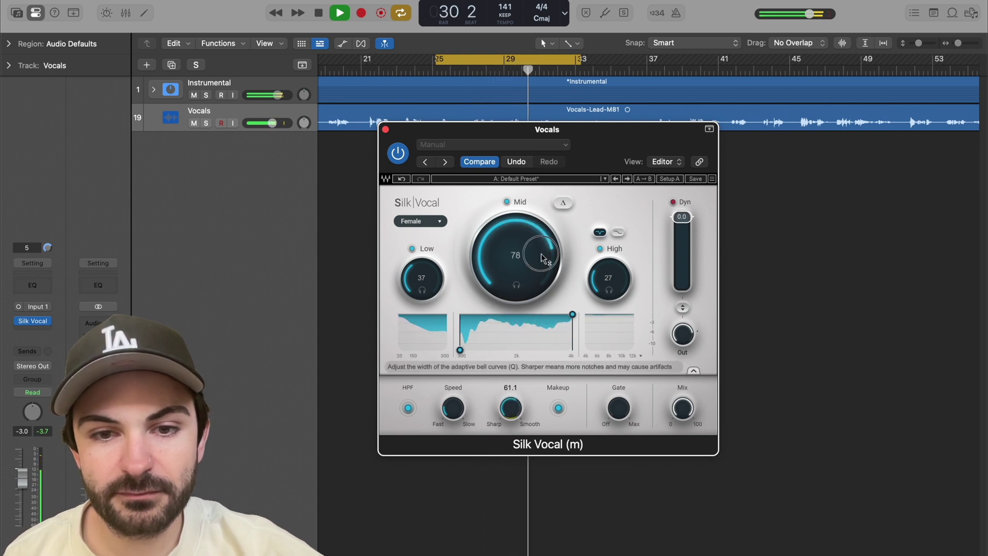
pyautogui.moveTo(555, 202); pyautogui.dragTo(566, 137)
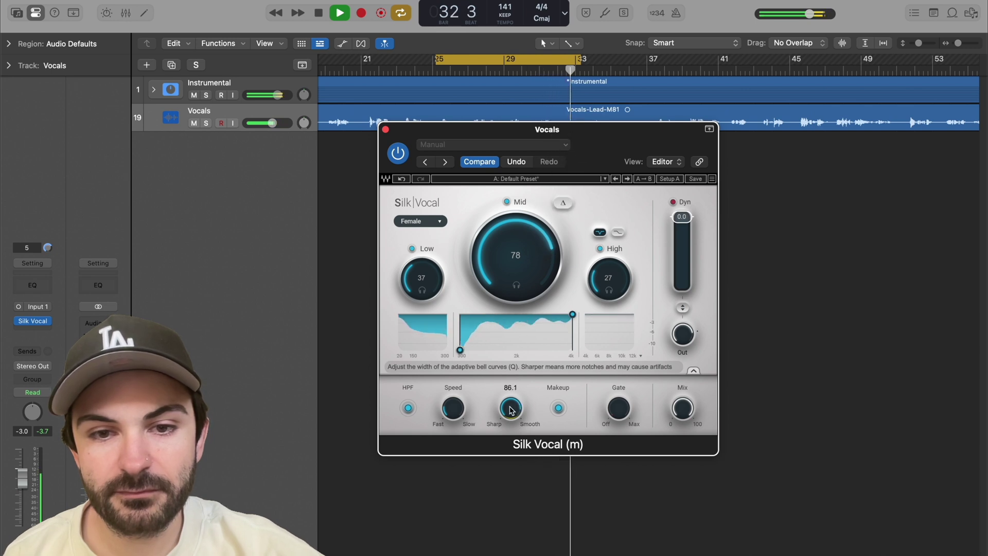
pyautogui.press('space')
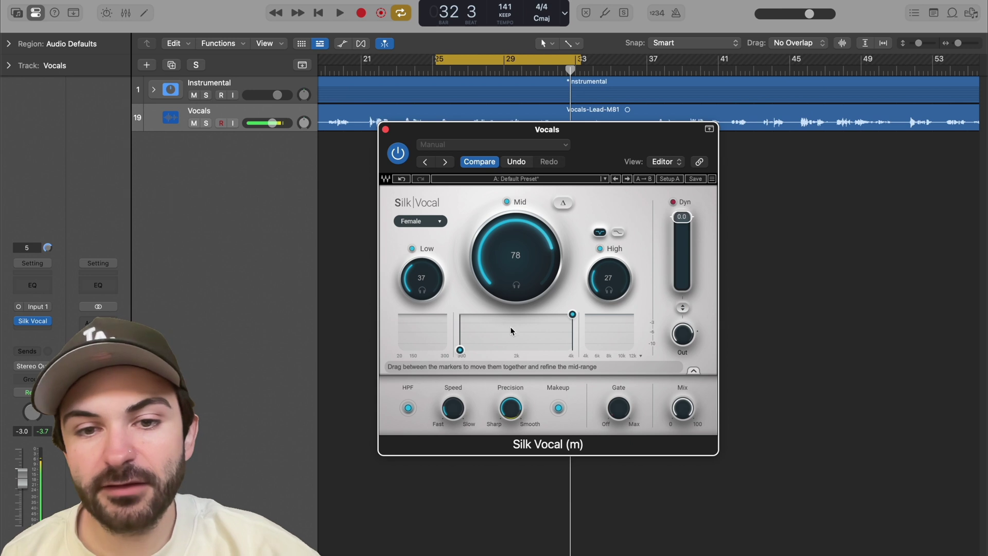
# Step: Set Precision to its smoothest value, 100.0, and replay the mix to hear it
pyautogui.moveTo(510, 407); pyautogui.dragTo(562, 110)
pyautogui.press('space')
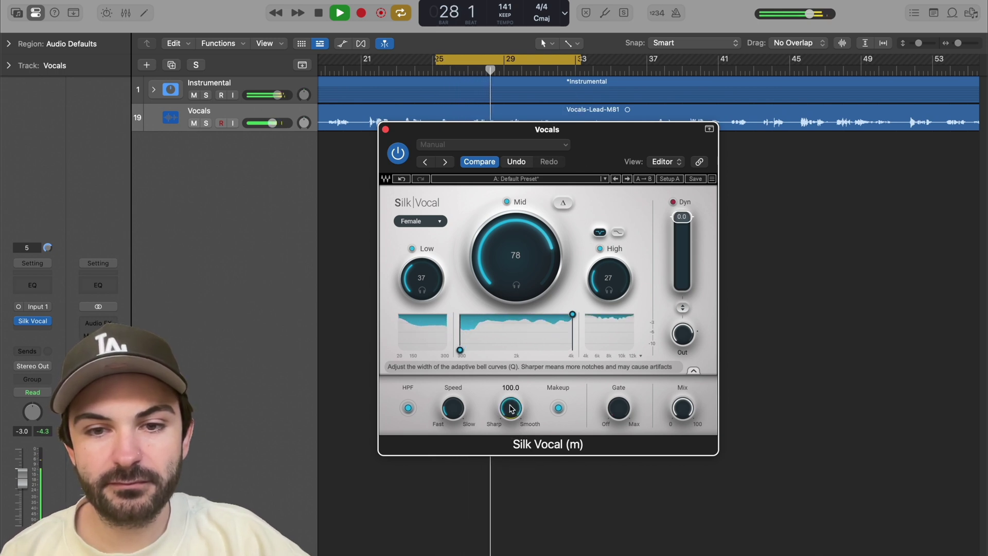
pyautogui.press('space')
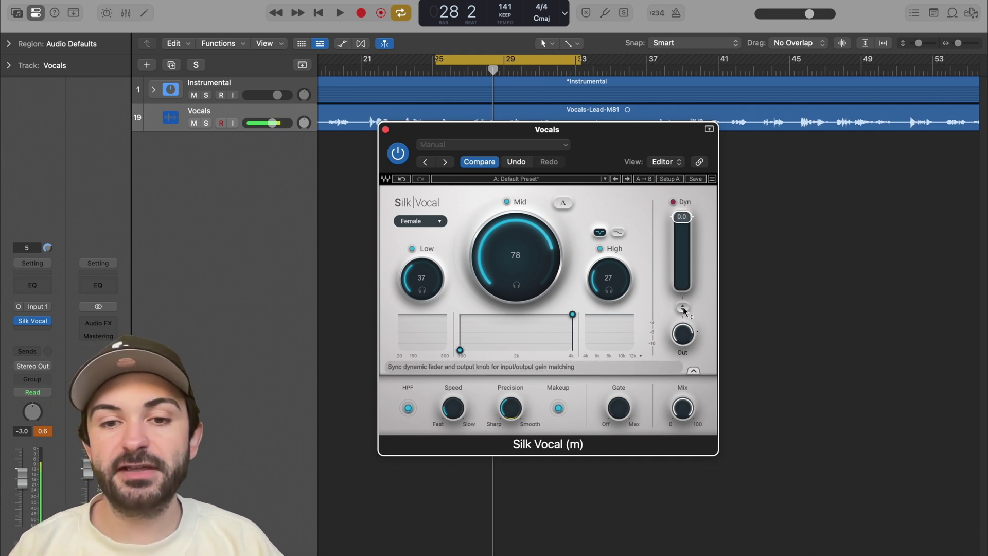
# Step: Toggle the smart make-up gain and inspect the Gate control
pyautogui.click(558, 408)
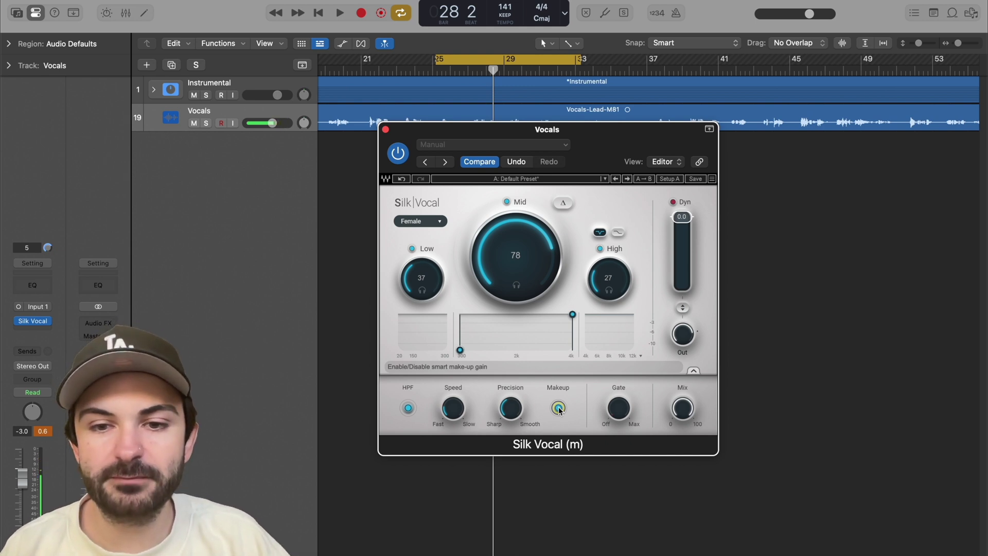
pyautogui.moveTo(621, 413)
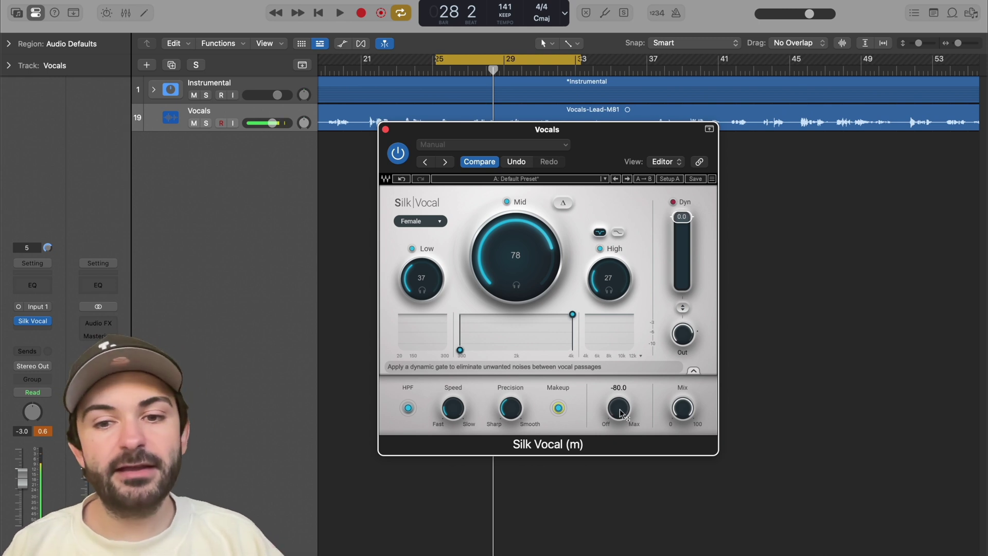
# Step: Try Silk Vocal's Gate at -33.8 and a reduced Mix, restoring each control to its default
pyautogui.moveTo(621, 411); pyautogui.dragTo(663, 222)
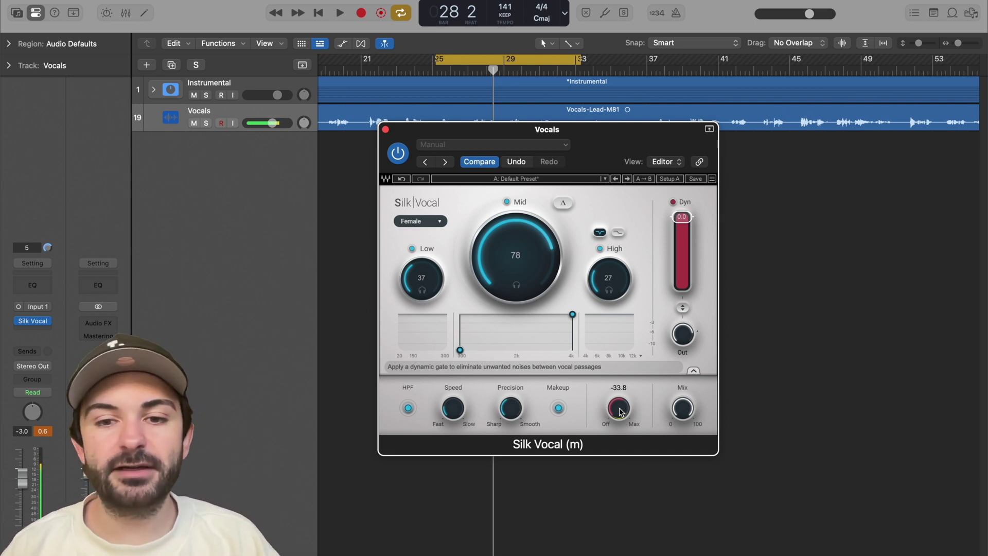
pyautogui.keyDown('alt'); pyautogui.click(619, 408); pyautogui.keyUp('alt')
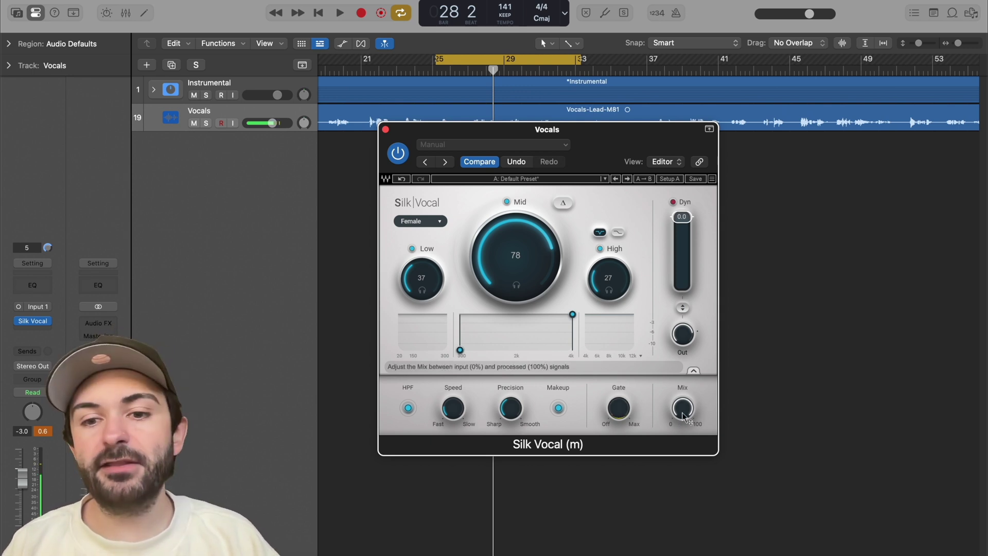
pyautogui.moveTo(684, 411)
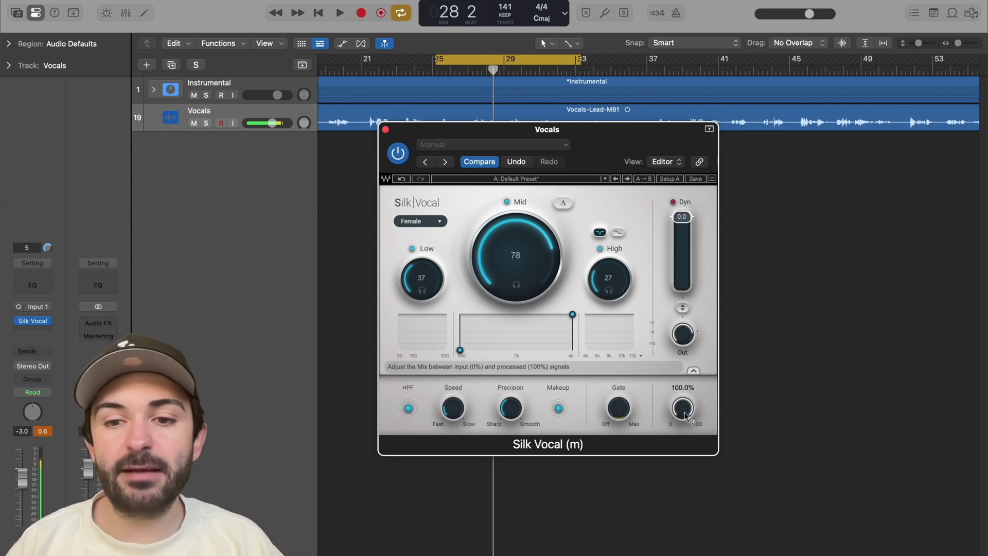
pyautogui.moveTo(684, 416); pyautogui.dragTo(691, 342)
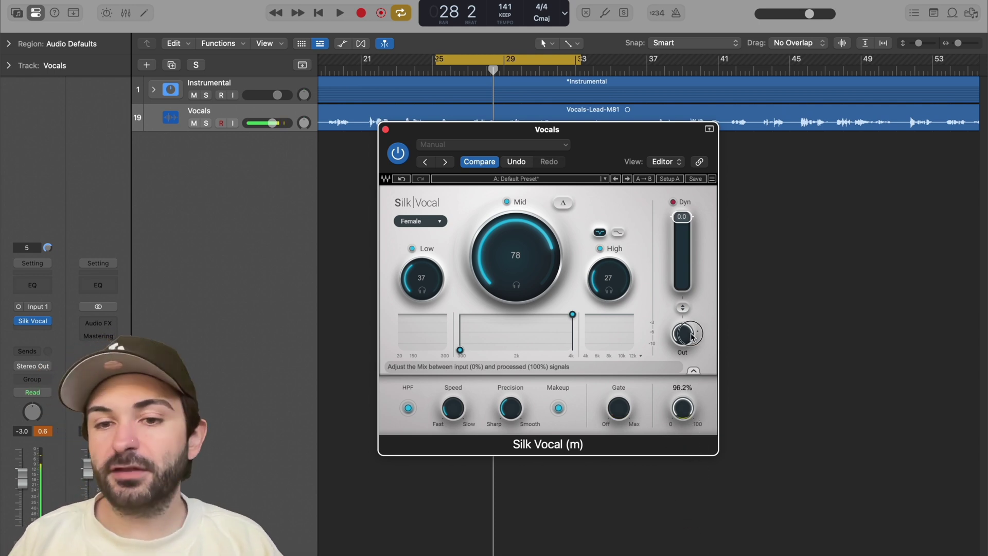
pyautogui.keyDown('alt'); pyautogui.click(684, 414); pyautogui.keyUp('alt')
pyautogui.moveTo(684, 415); pyautogui.dragTo(684, 463)
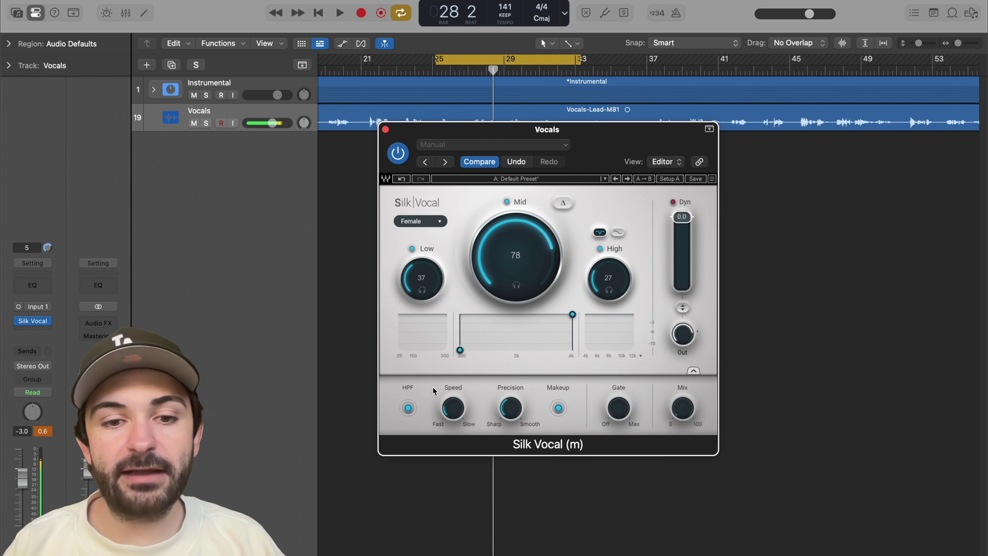
# Step: Toggle the high-pass filter and compare it with Mix at 0.0%
pyautogui.click(408, 408)
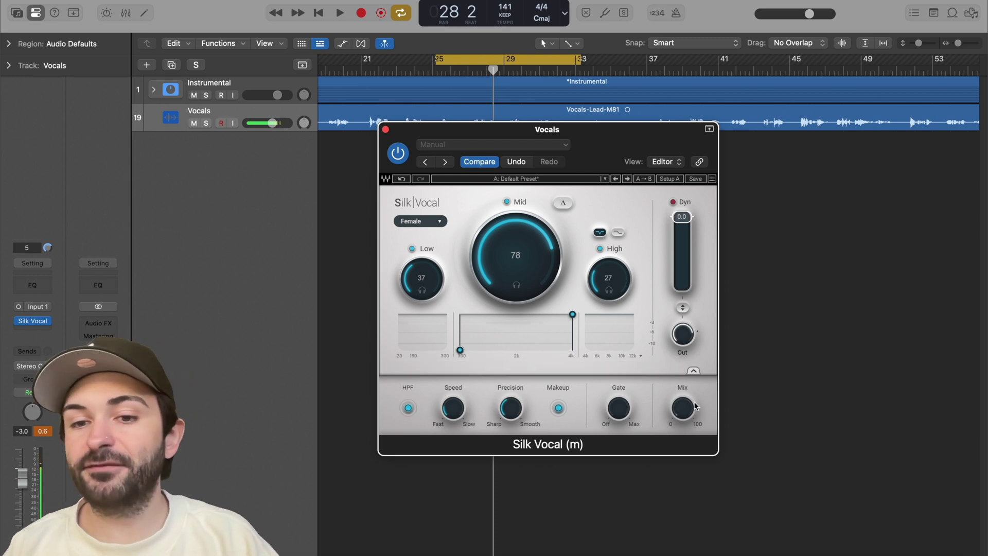
pyautogui.moveTo(691, 413)
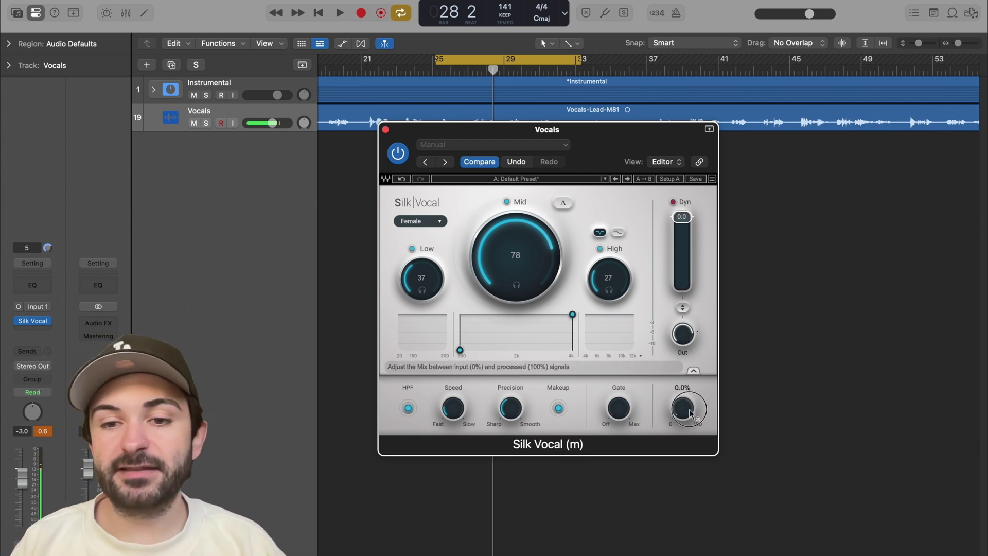
pyautogui.click(408, 407)
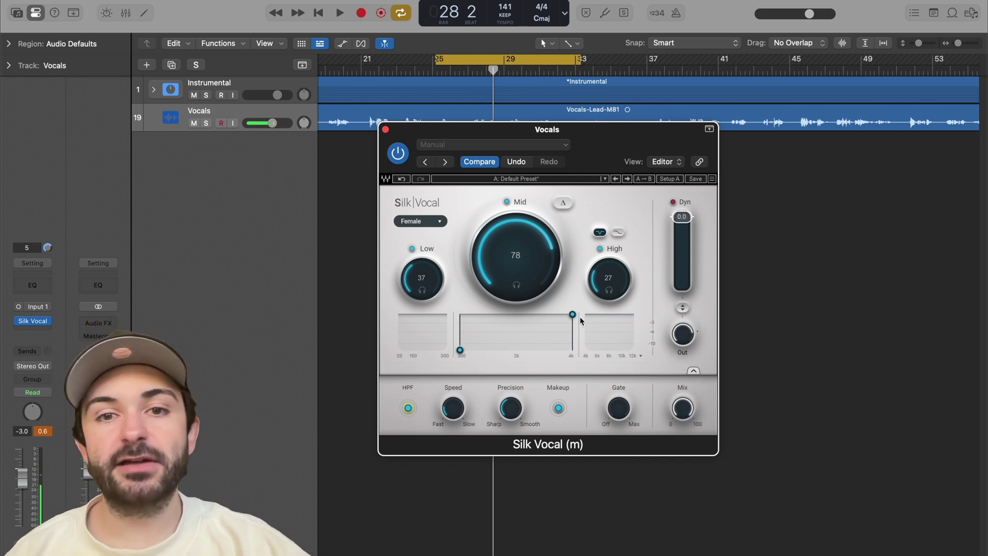
# Step: Reset the Low, Mid and High band amounts to 0
pyautogui.moveTo(420, 280); pyautogui.dragTo(420, 272)
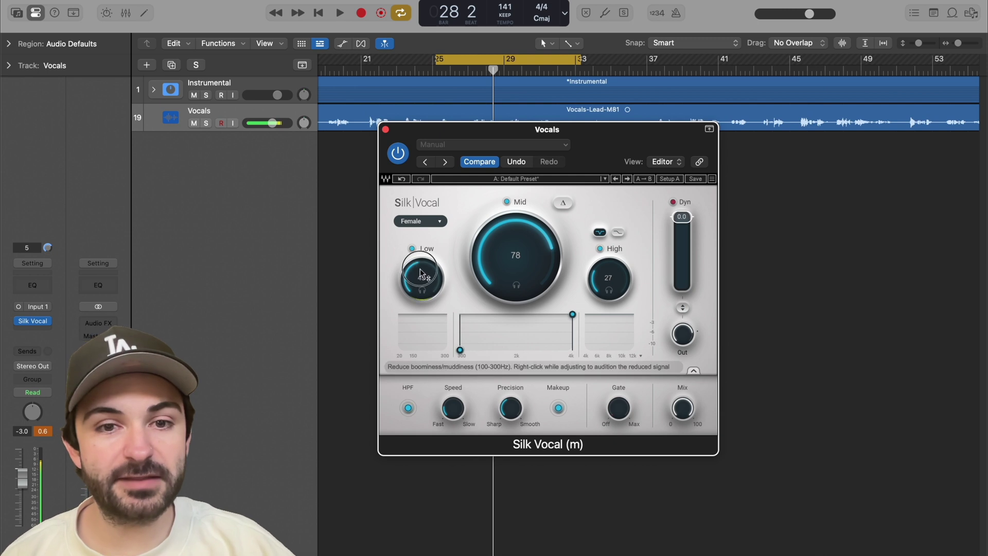
pyautogui.doubleClick(421, 273)
pyautogui.doubleClick(505, 235)
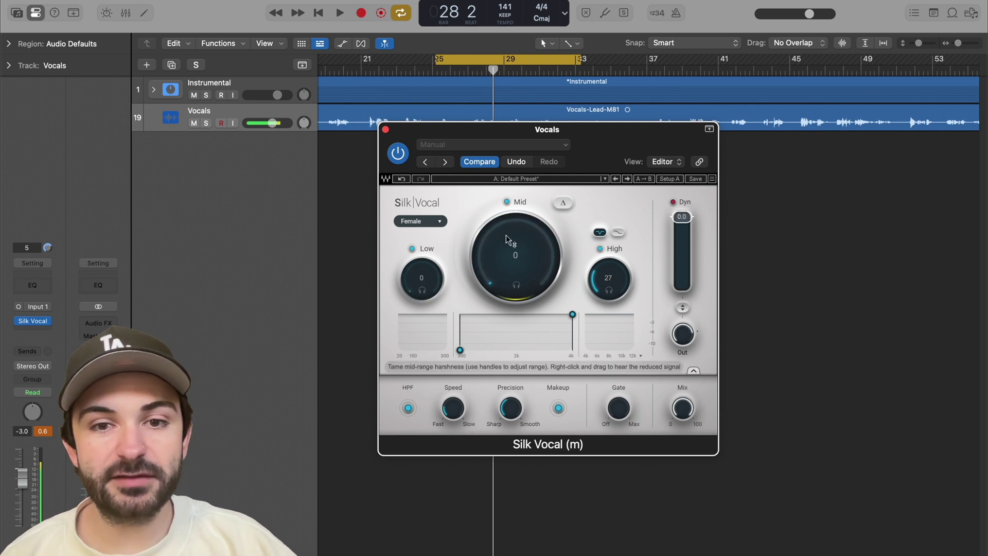
pyautogui.doubleClick(608, 278)
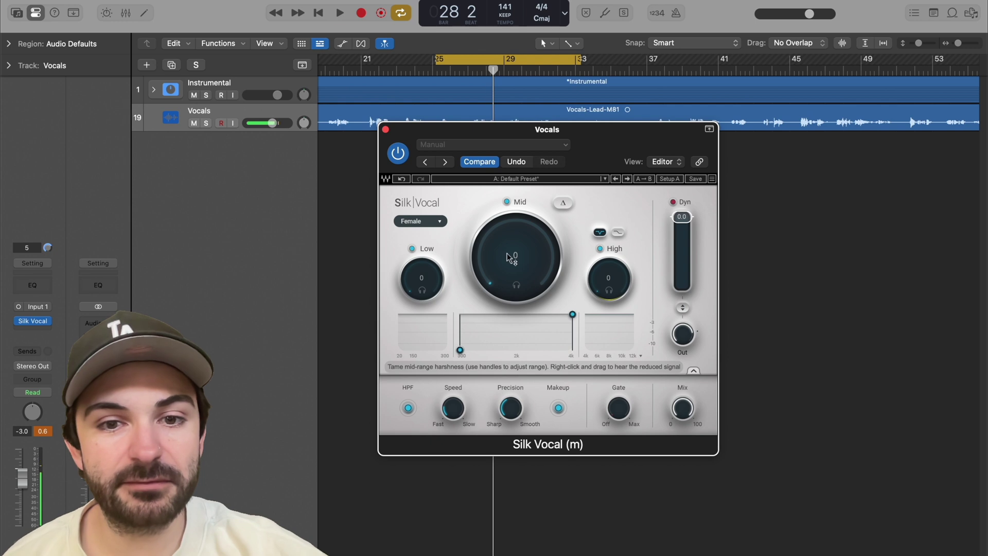
# Step: Raise Low to 39 during playback, and bypass and re-enable the Low band to compare
pyautogui.press('space')
pyautogui.moveTo(522, 264)
pyautogui.mouseDown()
pyautogui.moveTo(535, 156)
pyautogui.moveTo(523, 264)
pyautogui.mouseUp()
pyautogui.moveTo(427, 277); pyautogui.dragTo(441, 92)
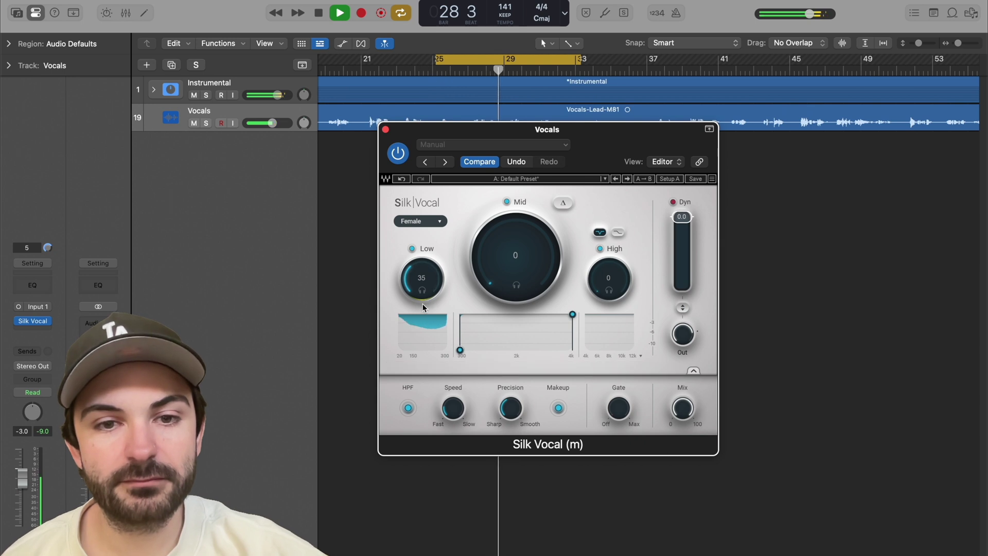
pyautogui.moveTo(432, 280); pyautogui.dragTo(430, 253)
pyautogui.click(412, 248)
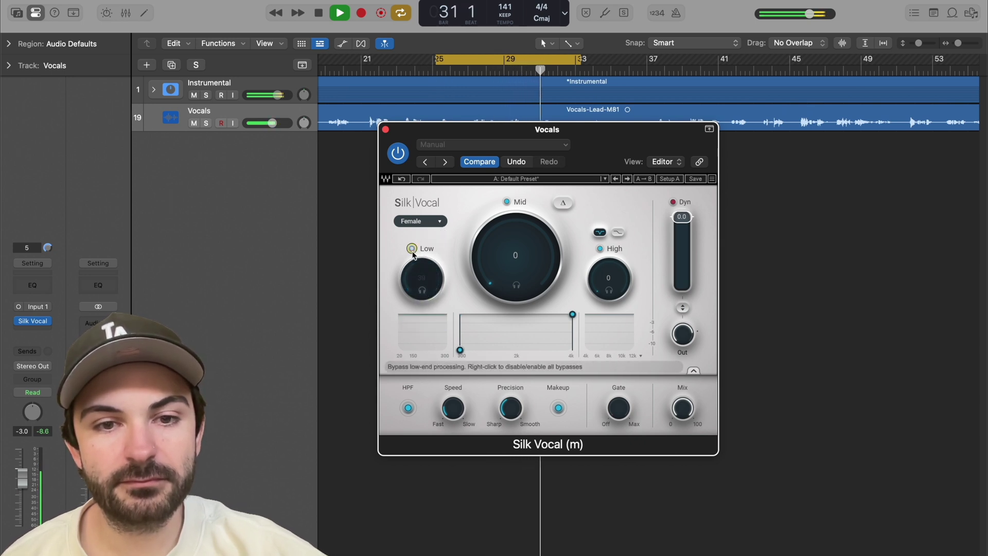
pyautogui.click(412, 250)
# Step: Raise Mid to 44 and lower the top frequency of the mid-range during playback
pyautogui.moveTo(524, 256); pyautogui.dragTo(523, 74)
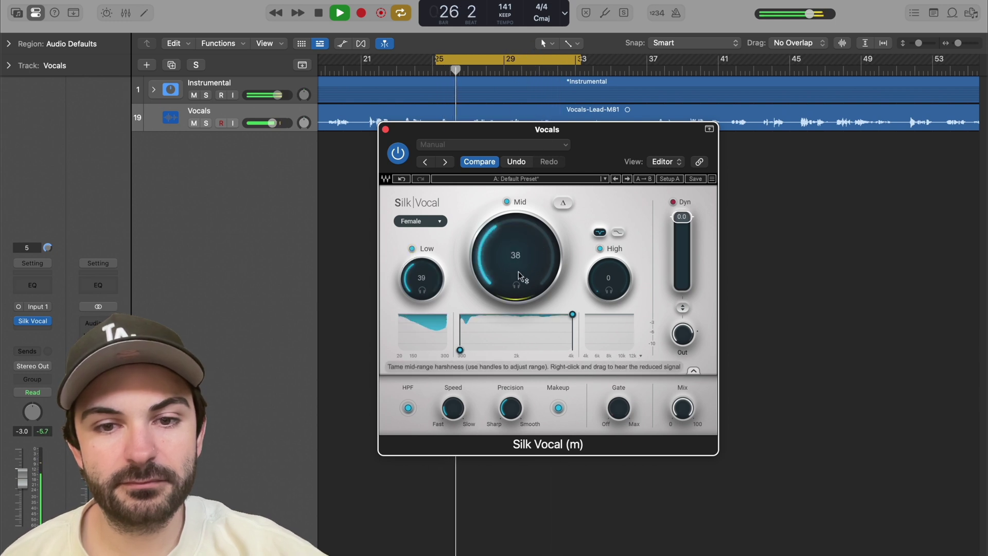
pyautogui.moveTo(511, 286); pyautogui.dragTo(518, 234)
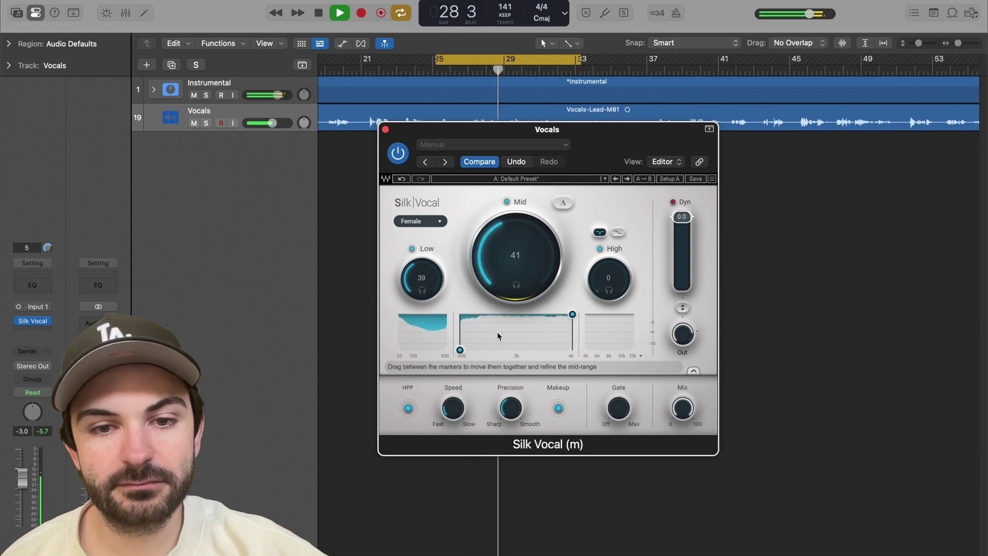
pyautogui.moveTo(572, 313)
pyautogui.mouseDown()
pyautogui.moveTo(455, 312)
pyautogui.moveTo(556, 315)
pyautogui.mouseUp()
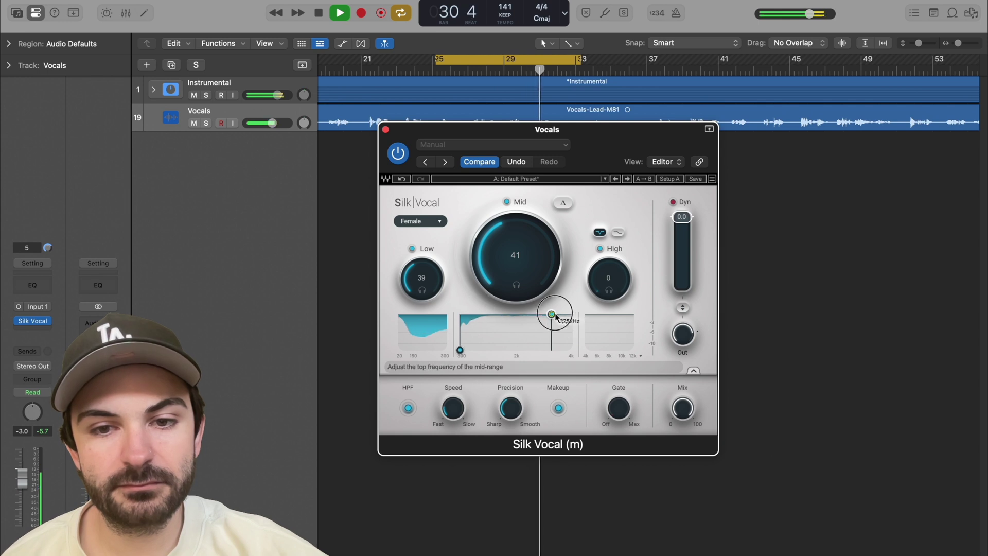
pyautogui.click(522, 215)
pyautogui.moveTo(523, 215); pyautogui.dragTo(518, 268)
# Step: Fine-tune Precision around 49.2, and bypass and re-enable the Mid band to compare
pyautogui.moveTo(521, 434); pyautogui.dragTo(529, 358)
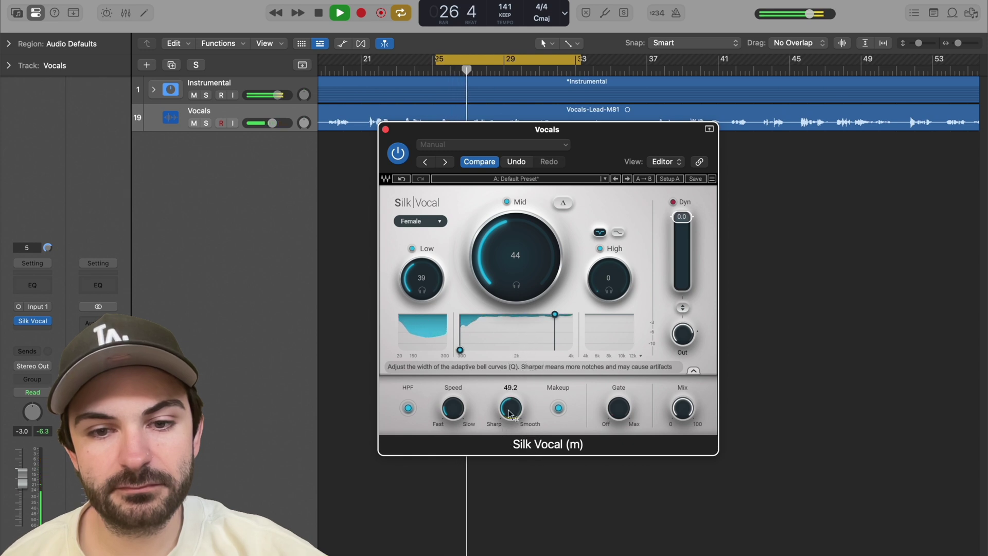
pyautogui.moveTo(511, 406); pyautogui.dragTo(514, 392)
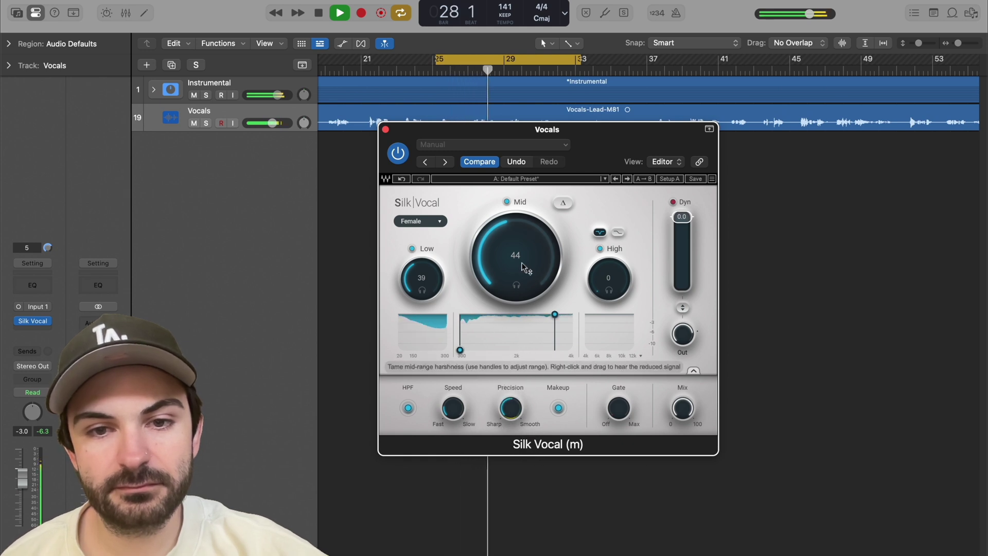
pyautogui.click(506, 201)
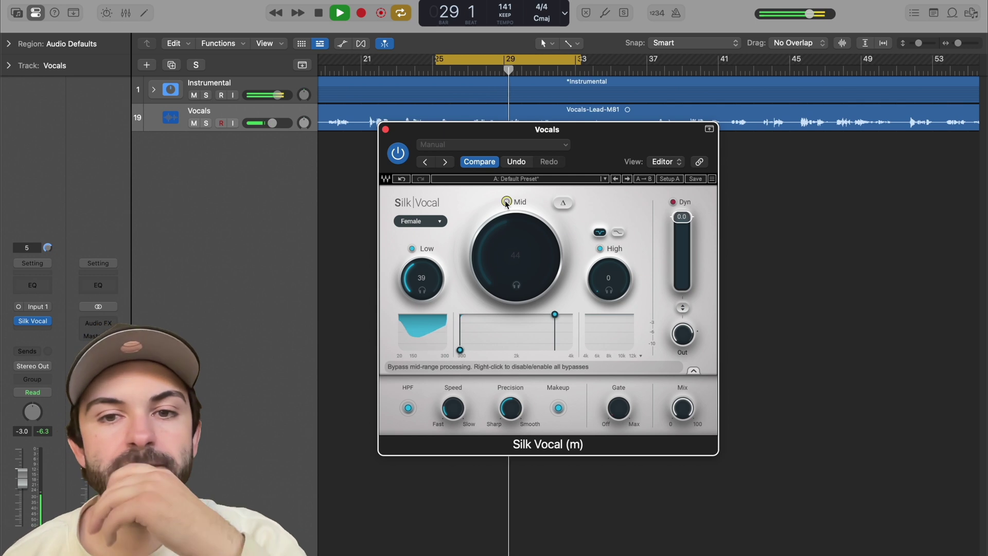
pyautogui.click(508, 201)
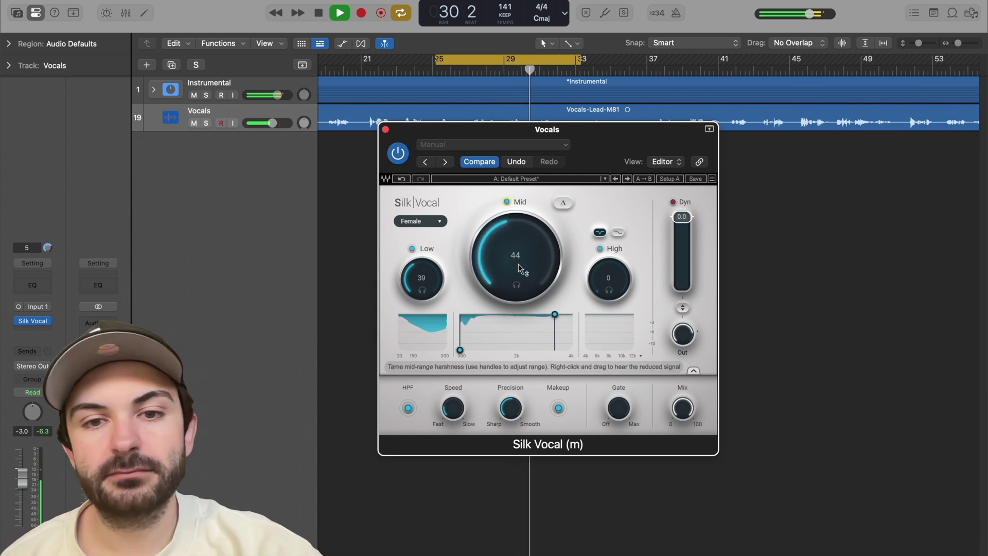
# Step: Lower Mid to 40 and raise High to 36
pyautogui.moveTo(517, 272); pyautogui.dragTo(520, 283)
pyautogui.moveTo(610, 280); pyautogui.dragTo(616, 164)
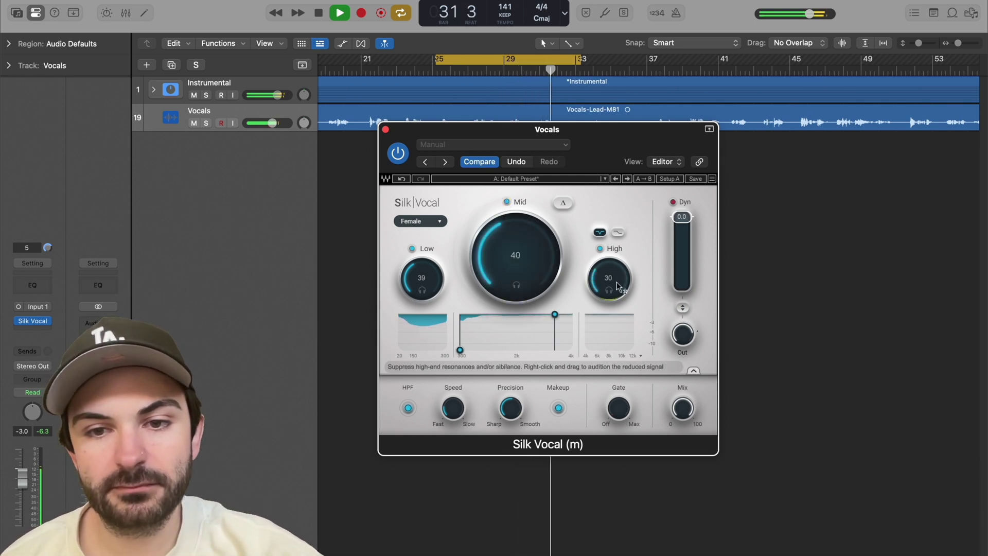
pyautogui.moveTo(617, 281); pyautogui.dragTo(622, 244)
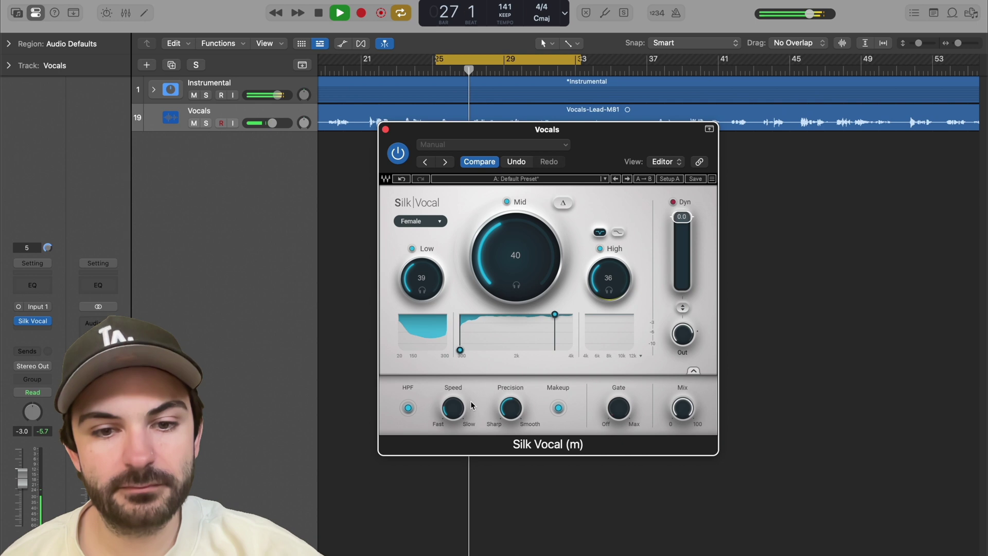
# Step: Fine-tune Speed, and set Dyn to -13.2 while trying its sync with the output and comparing against the bypassed plug-in
pyautogui.click(459, 323)
pyautogui.moveTo(453, 408)
pyautogui.mouseDown()
pyautogui.moveTo(462, 382)
pyautogui.moveTo(455, 417)
pyautogui.mouseUp()
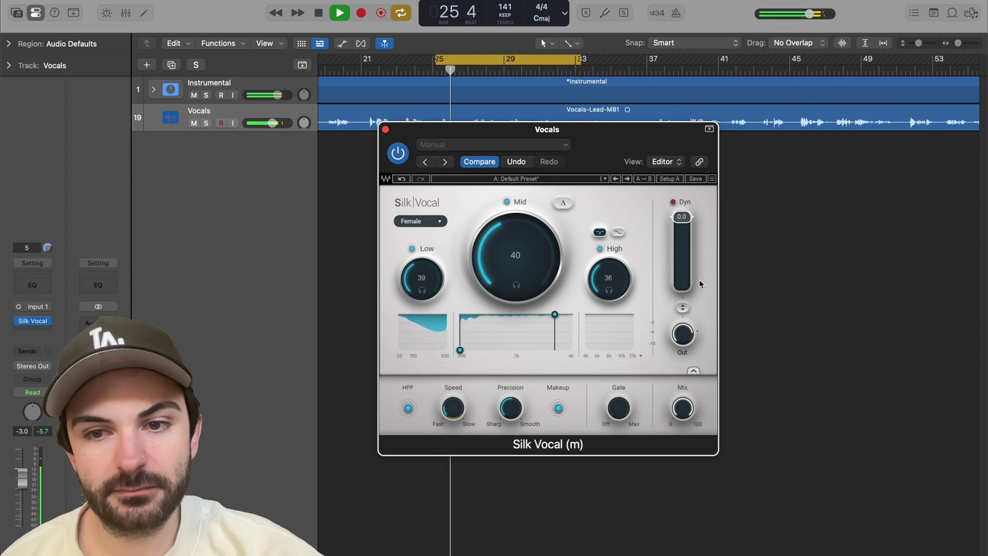
pyautogui.click(680, 309)
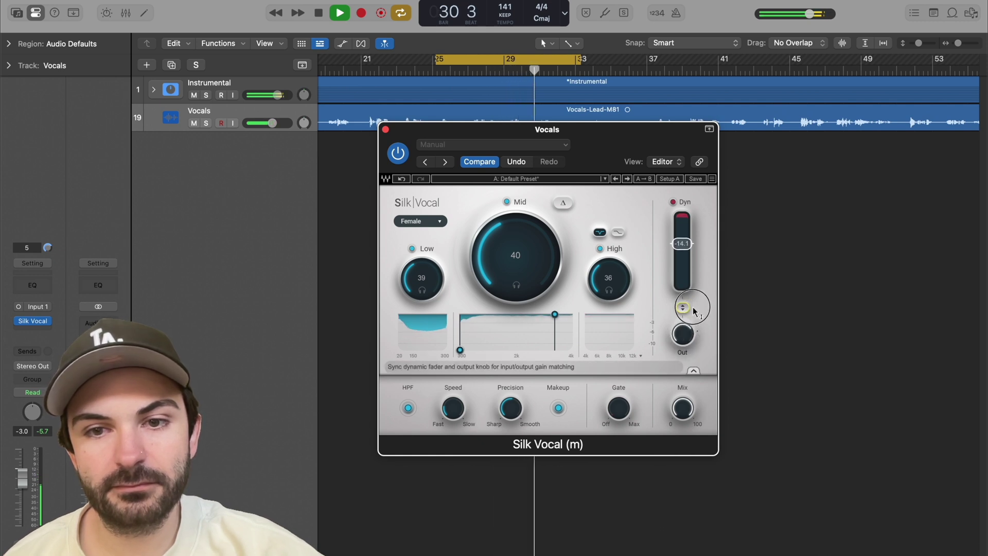
pyautogui.click(399, 153)
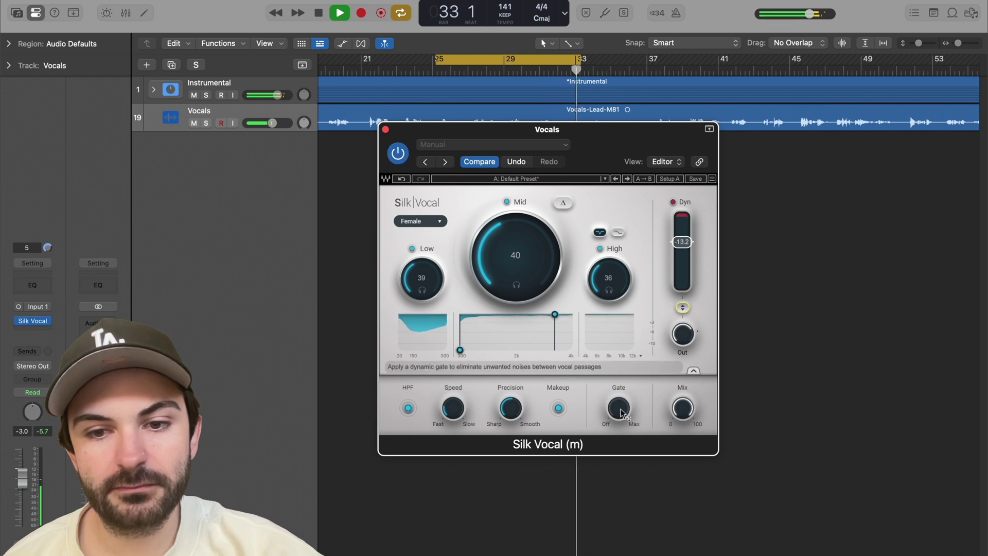
# Step: Raise the Gate to about -27.0 with the vocal soloed, compare against the bypassed plug-in, and unsolo the track
pyautogui.moveTo(623, 411); pyautogui.dragTo(628, 250)
pyautogui.press('s')
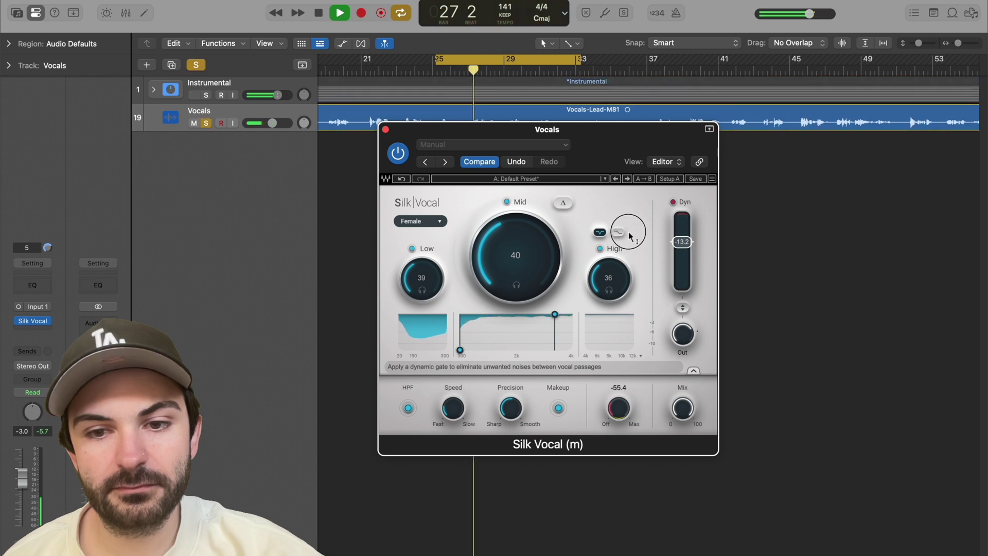
pyautogui.click(398, 154)
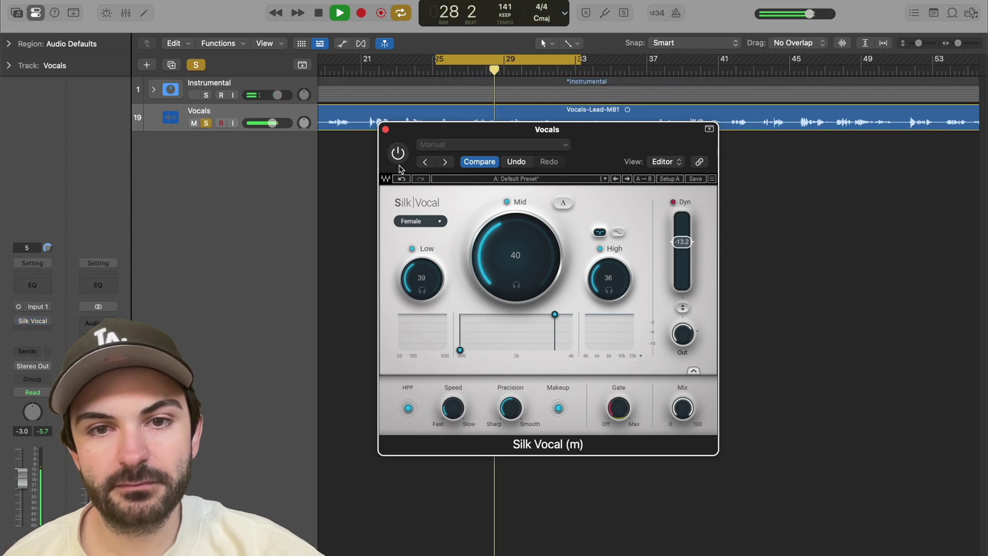
pyautogui.click(397, 153)
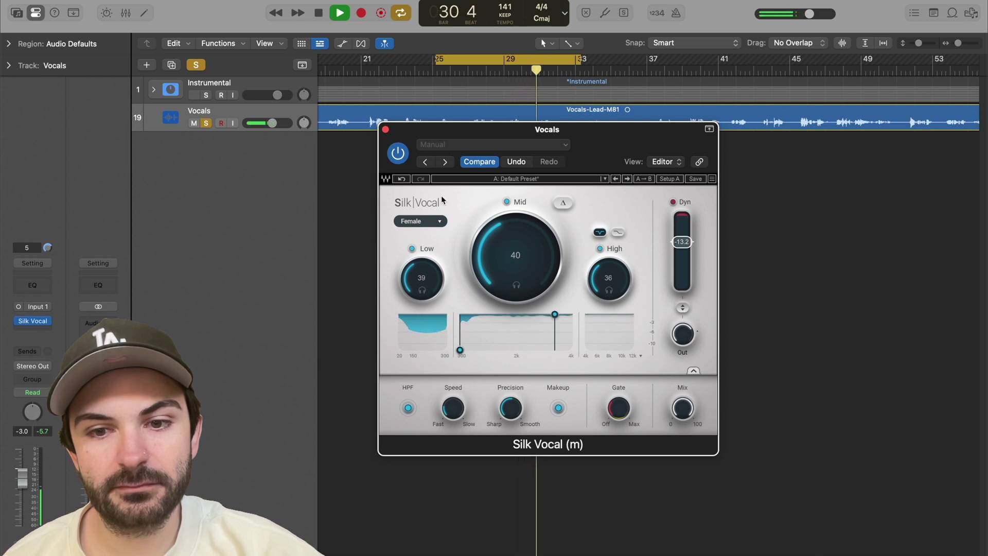
pyautogui.moveTo(618, 407); pyautogui.dragTo(631, 212)
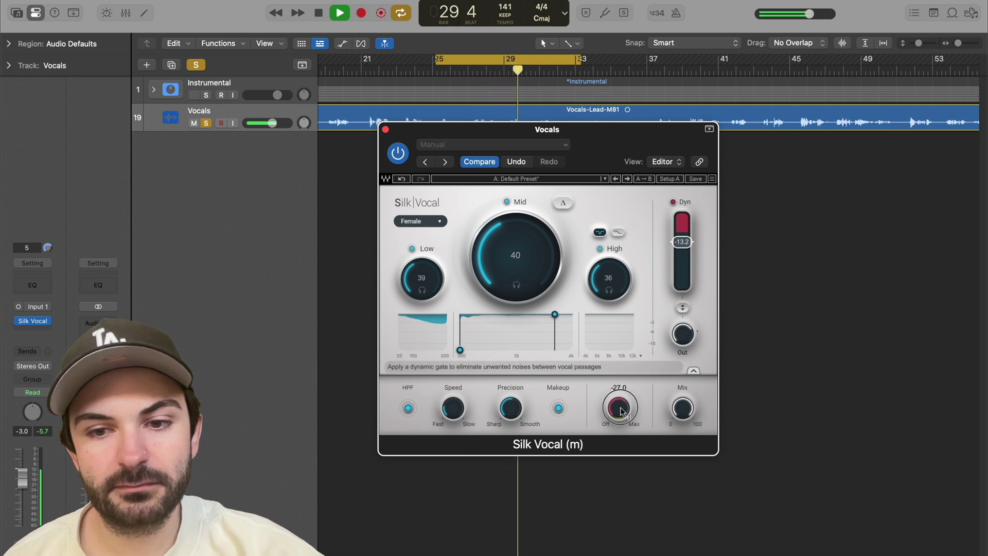
pyautogui.press('s')
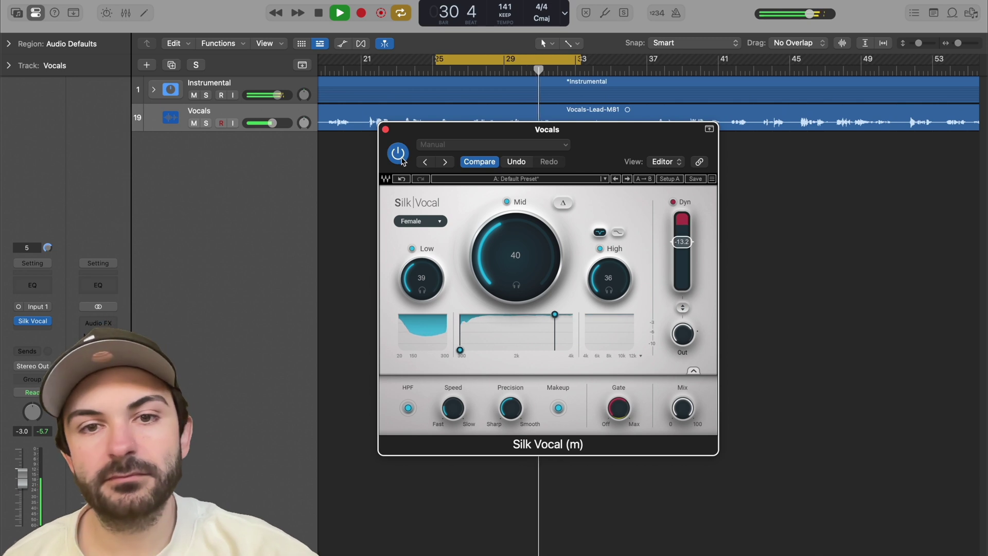
# Step: Set Mid to 43 and Low to 48, lower the mid-range's top frequency further, and stop playback
pyautogui.moveTo(554, 279); pyautogui.dragTo(535, 255)
pyautogui.moveTo(422, 275); pyautogui.dragTo(440, 234)
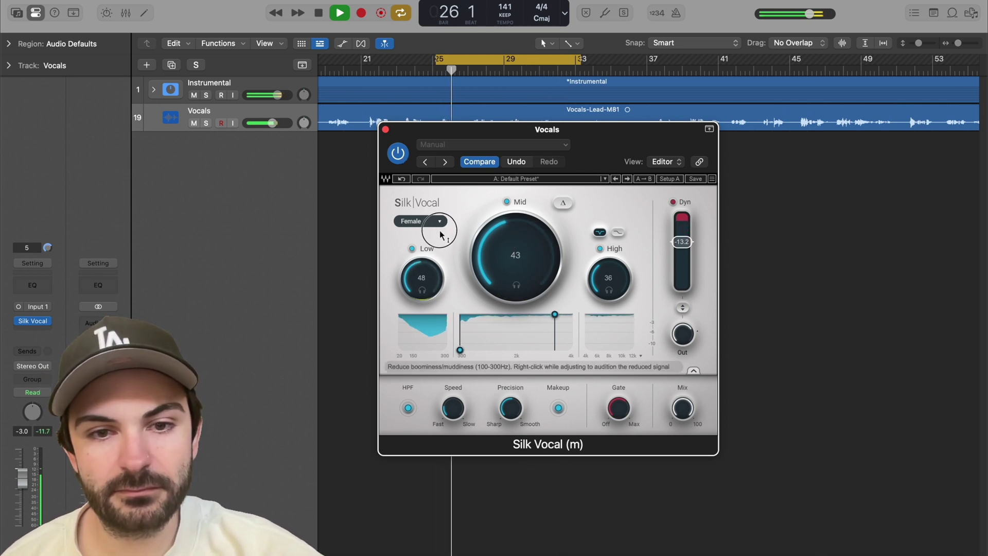
pyautogui.moveTo(546, 323); pyautogui.dragTo(524, 307)
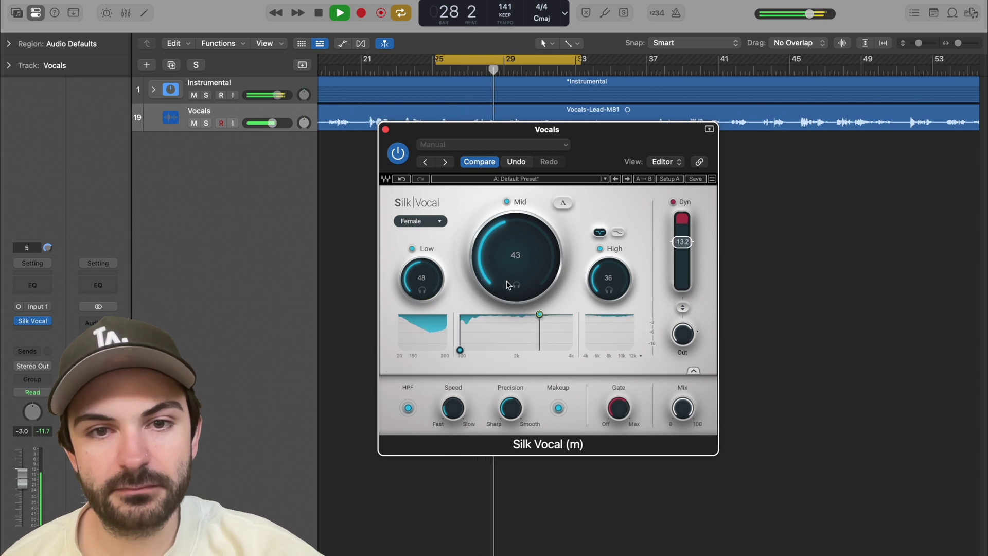
pyautogui.press('space')
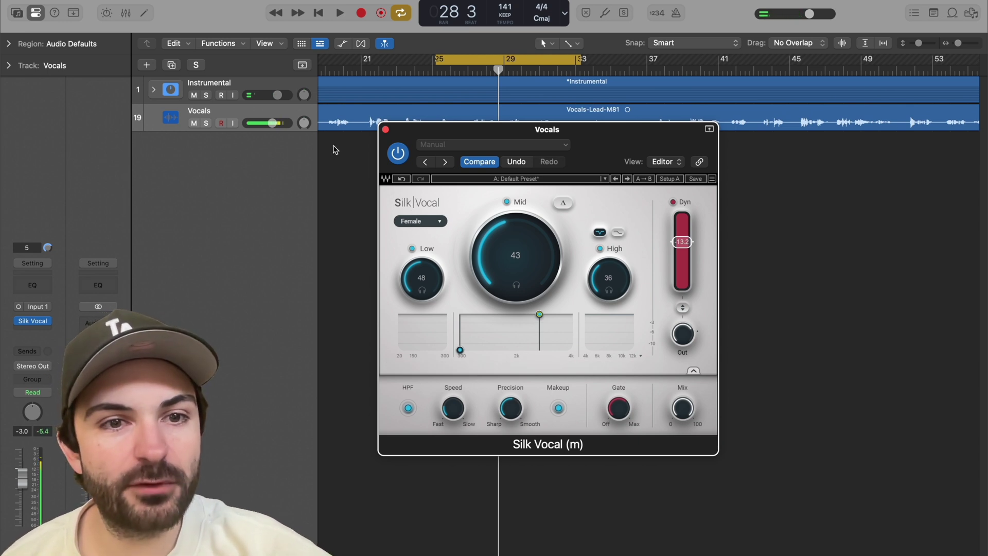
# Step: Bypass Silk Vocal and play the mix to hear the unprocessed vocal
pyautogui.moveTo(404, 139); pyautogui.dragTo(426, 153)
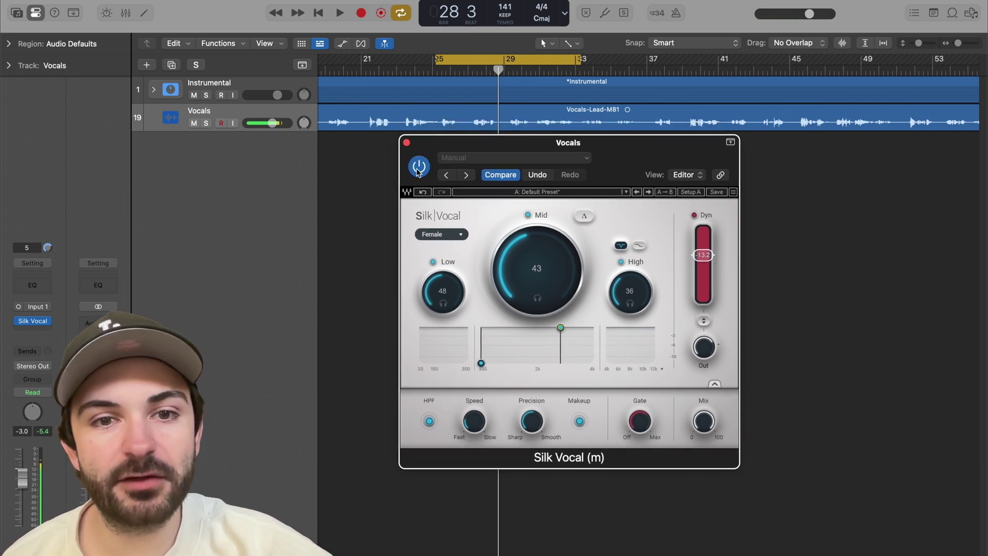
pyautogui.click(419, 167)
pyautogui.press('space')
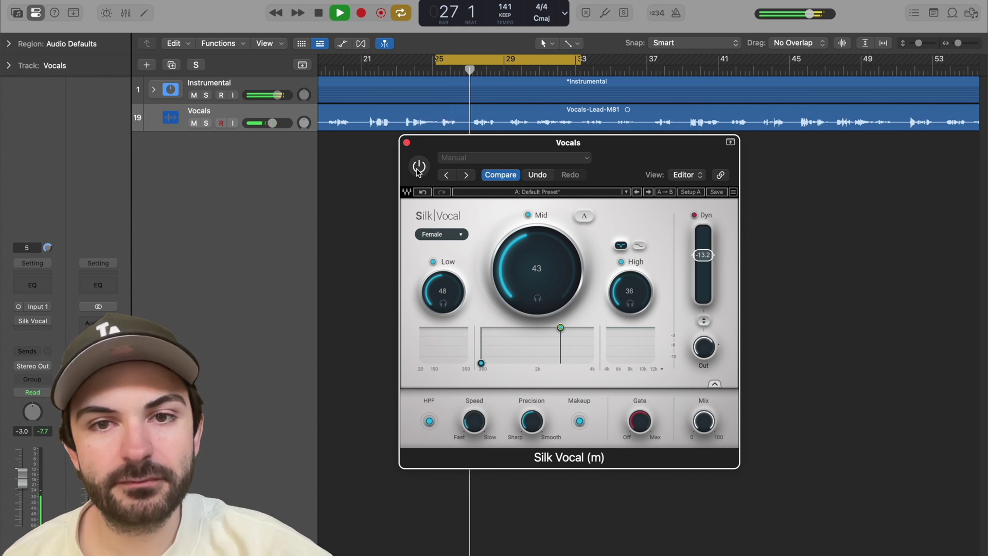
# Step: Compare the processed vocal with the bypassed one in the full mix, leave Silk Vocal bypassed, and stop playback
pyautogui.click(418, 169)
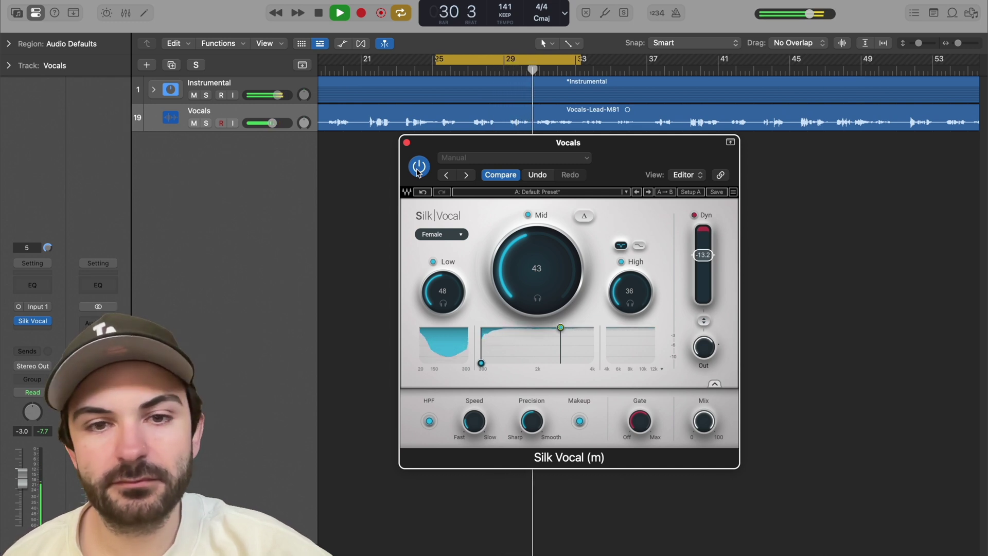
pyautogui.click(418, 169)
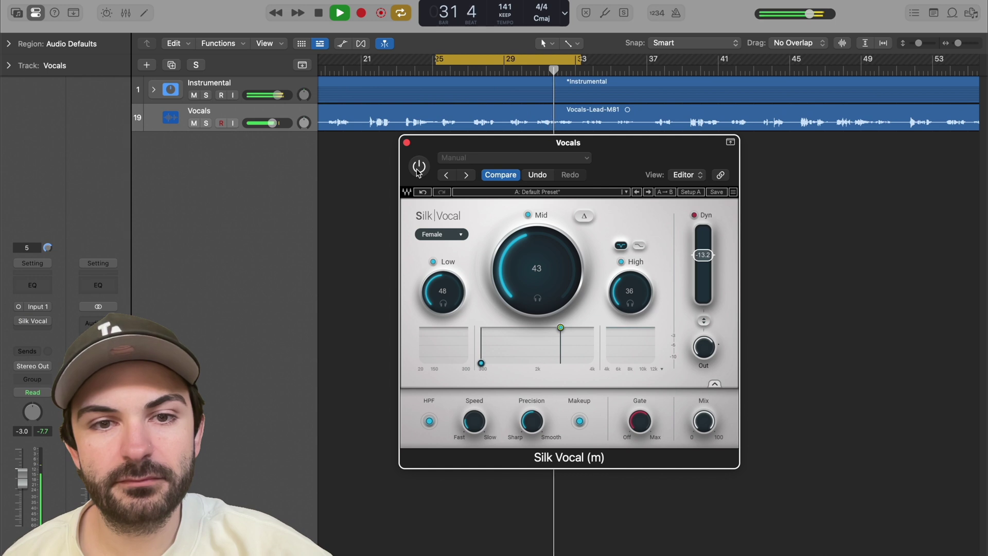
pyautogui.press('space')
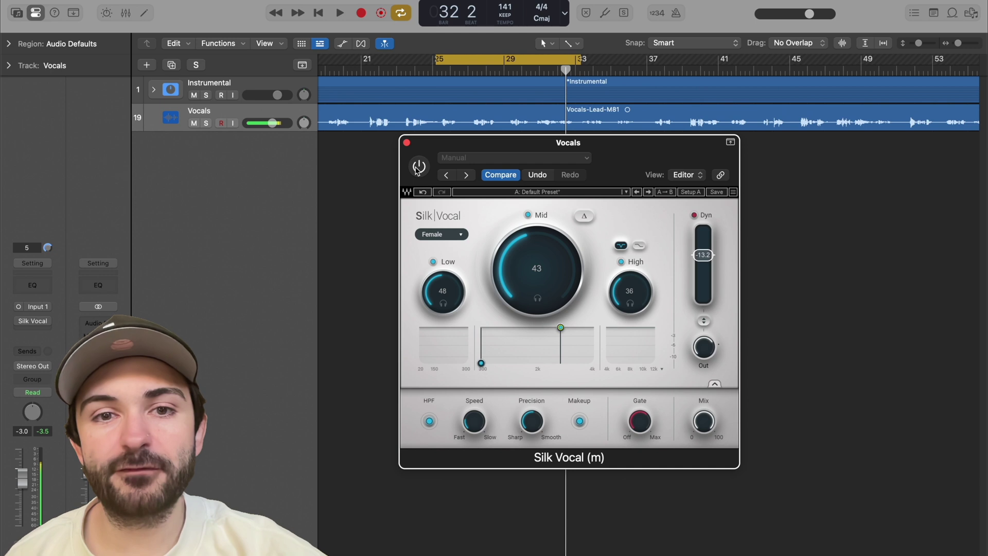
# Step: Solo the Vocals track, compare it with Silk Vocal bypassed and active, and stop playback with the plug-in bypassed
pyautogui.press('s')
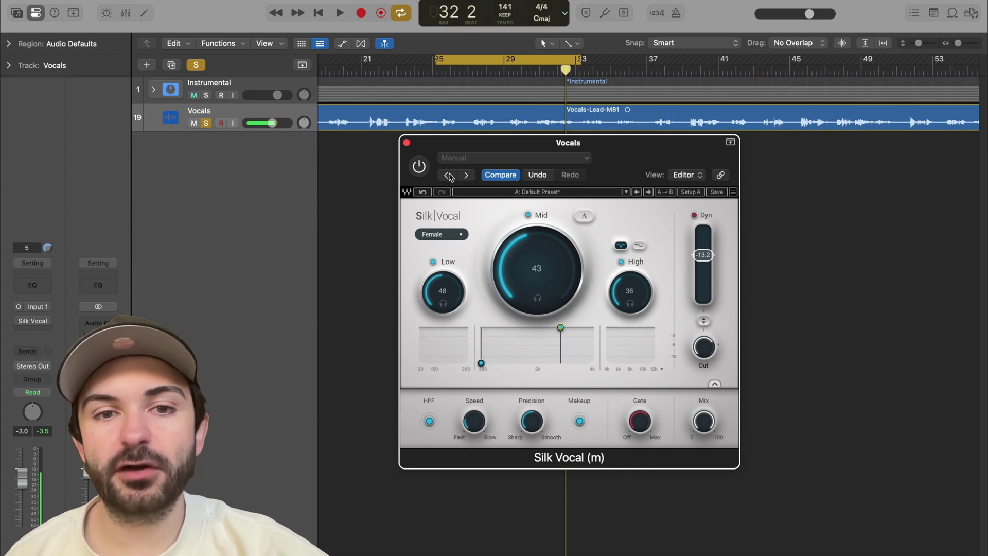
pyautogui.press('space')
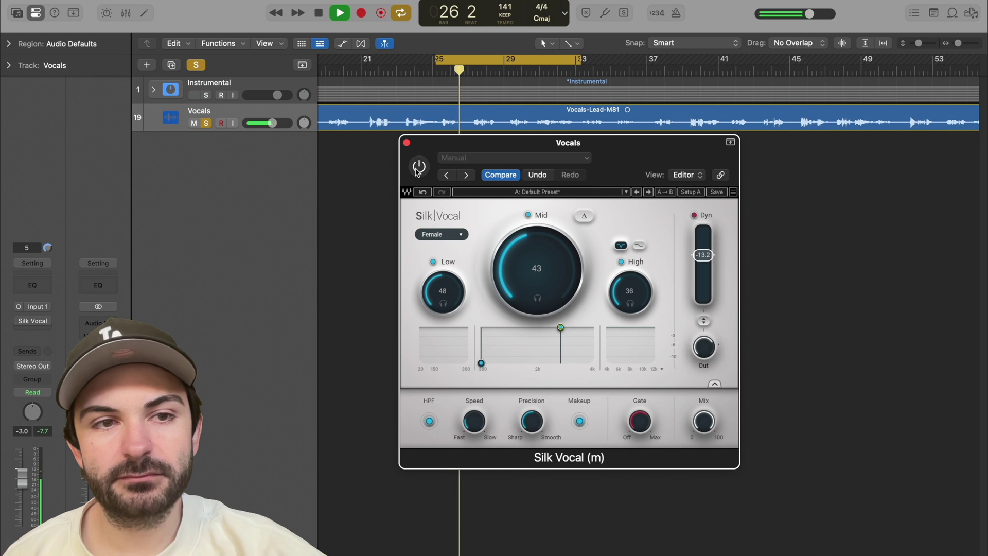
pyautogui.click(418, 167)
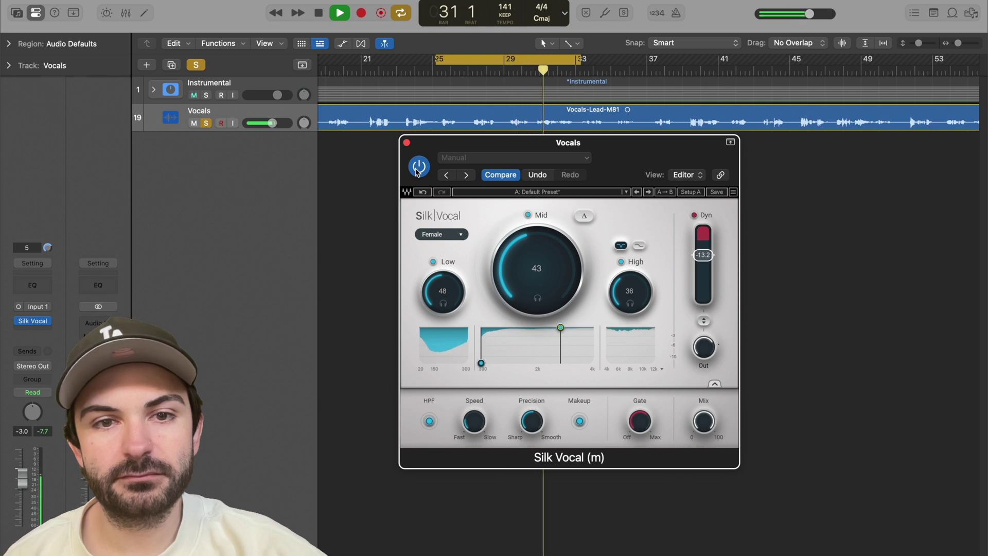
pyautogui.click(418, 167)
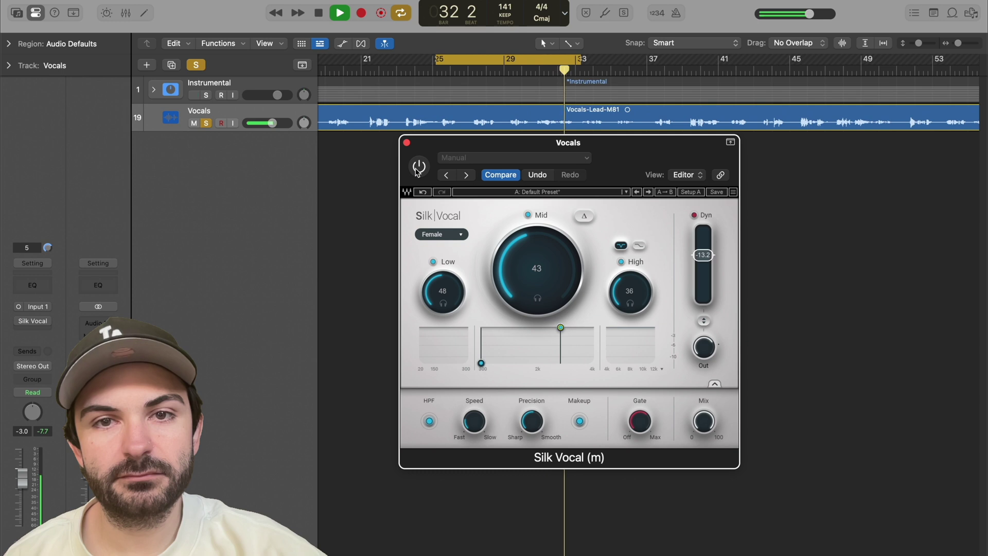
pyautogui.press('space')
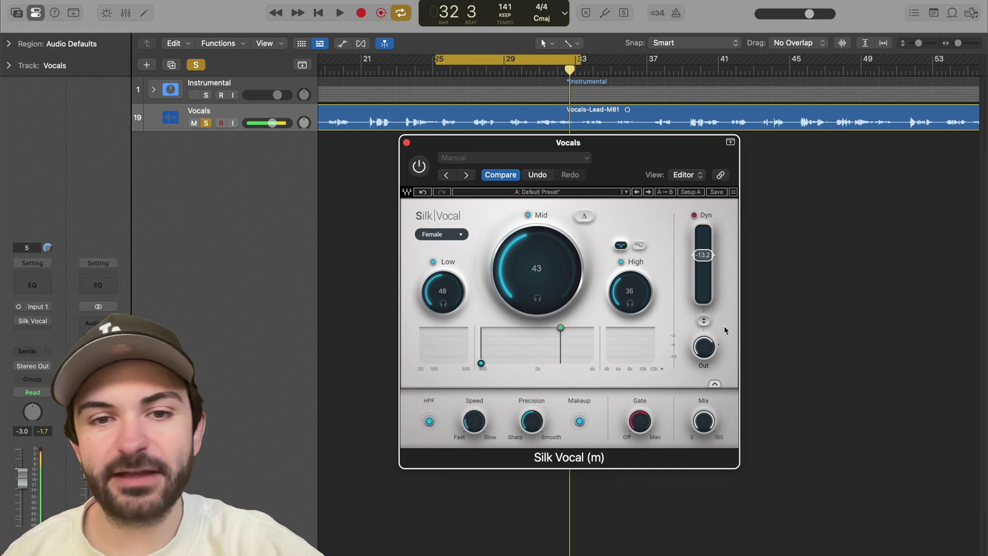
# Step: Reposition the Silk Vocal window below the tracks and clear the solo on the Vocals track
pyautogui.moveTo(626, 166); pyautogui.dragTo(609, 157)
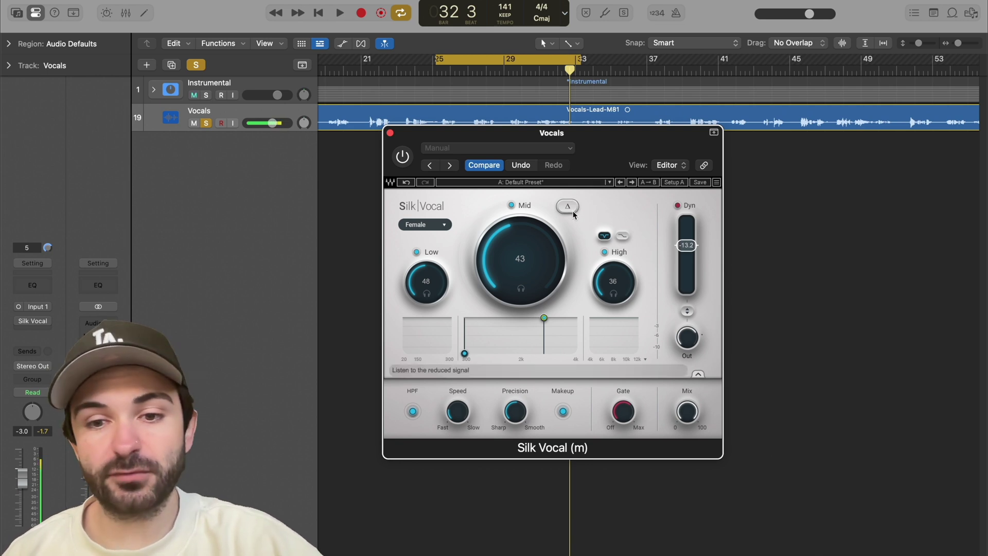
pyautogui.moveTo(597, 150); pyautogui.dragTo(608, 154)
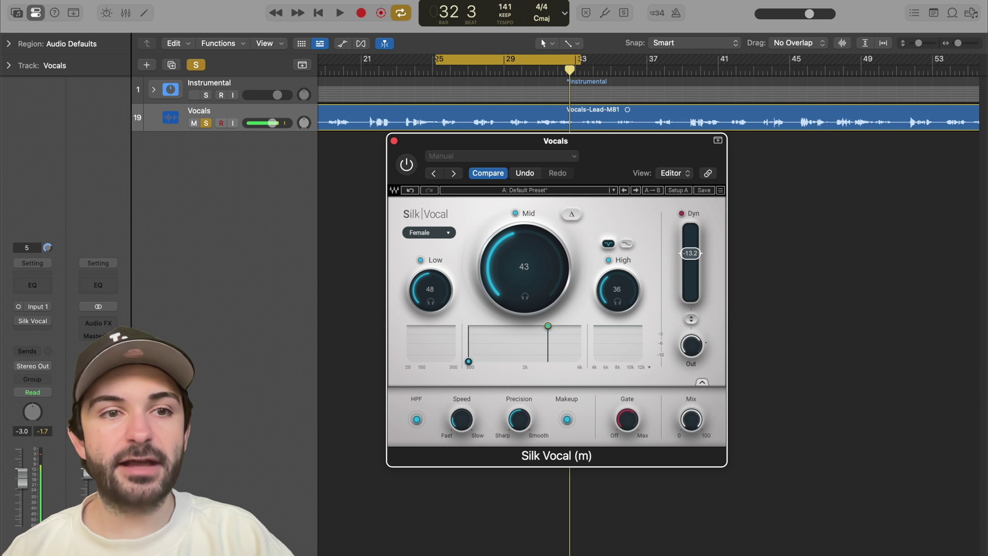
pyautogui.click(192, 62)
pyautogui.moveTo(624, 168); pyautogui.dragTo(605, 147)
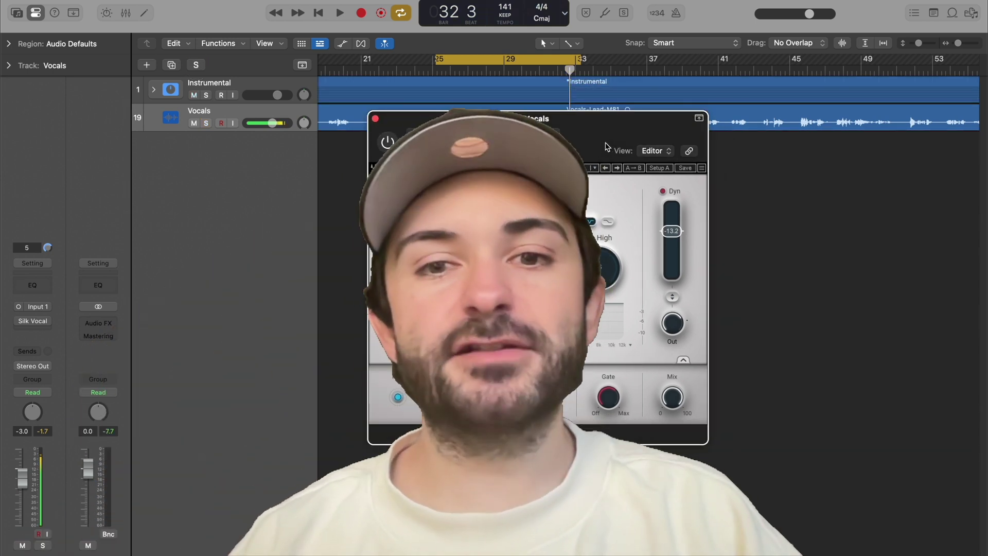